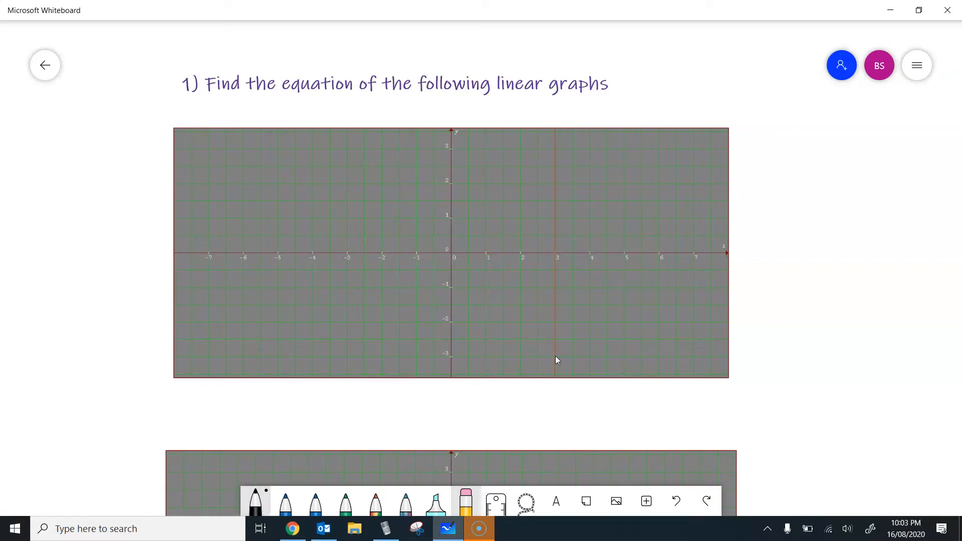
# Handwrite the equation x = 3 beside the first graph, the vertical line.
pyautogui.moveTo(754, 224); pyautogui.dragTo(756, 261)
pyautogui.moveTo(796, 222)
pyautogui.mouseDown()
pyautogui.moveTo(779, 251)
pyautogui.moveTo(803, 267)
pyautogui.mouseUp()
pyautogui.moveTo(822, 233)
pyautogui.mouseDown()
pyautogui.moveTo(838, 230)
pyautogui.moveTo(847, 243)
pyautogui.mouseUp()
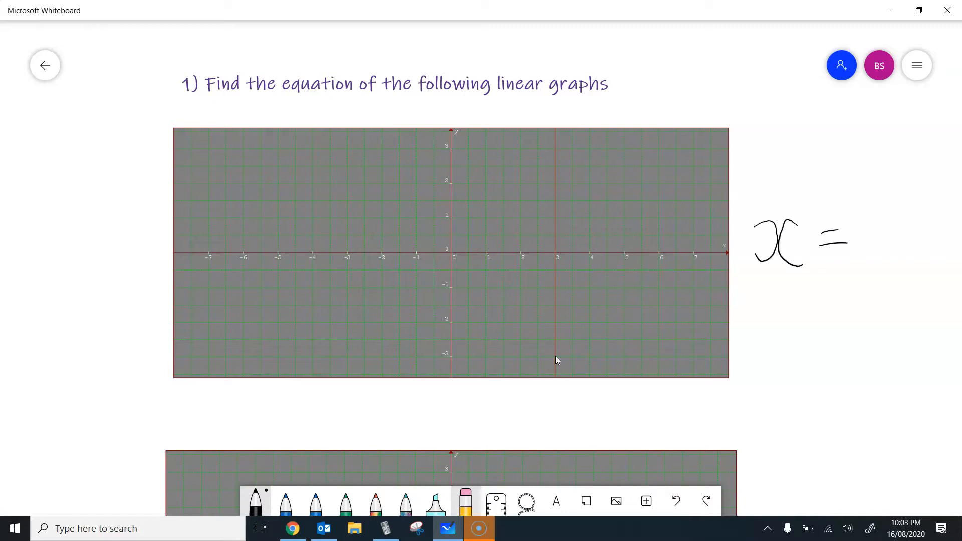
pyautogui.moveTo(867, 201); pyautogui.dragTo(857, 261)
# Handwrite the equation y = 1 beside the second graph, the horizontal line.
pyautogui.scroll(-4, 870, 368)
pyautogui.scroll(-6, 870, 367)
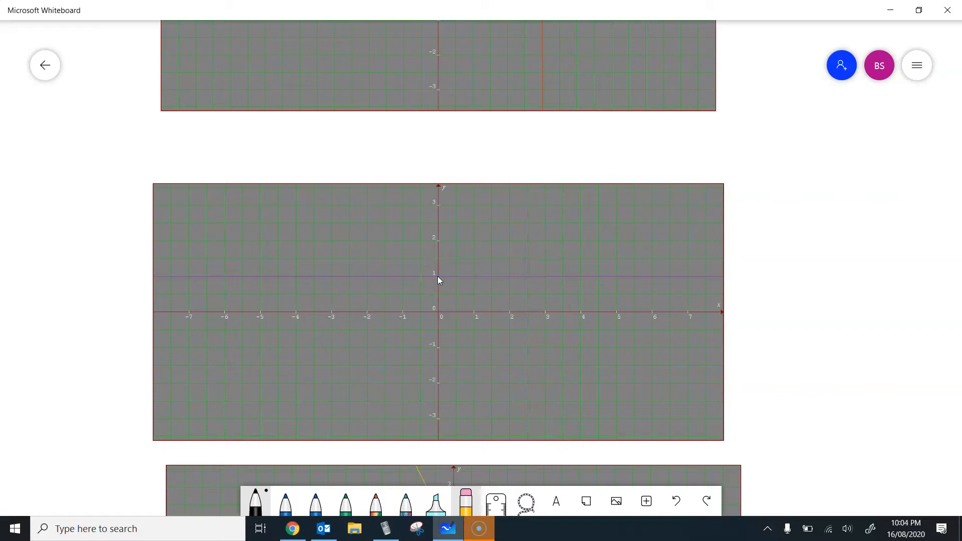
pyautogui.moveTo(756, 275)
pyautogui.mouseDown()
pyautogui.moveTo(749, 287)
pyautogui.moveTo(768, 331)
pyautogui.moveTo(756, 323)
pyautogui.mouseUp()
pyautogui.moveTo(792, 291); pyautogui.dragTo(814, 289)
pyautogui.moveTo(790, 307); pyautogui.dragTo(807, 304)
pyautogui.moveTo(836, 267); pyautogui.dragTo(840, 317)
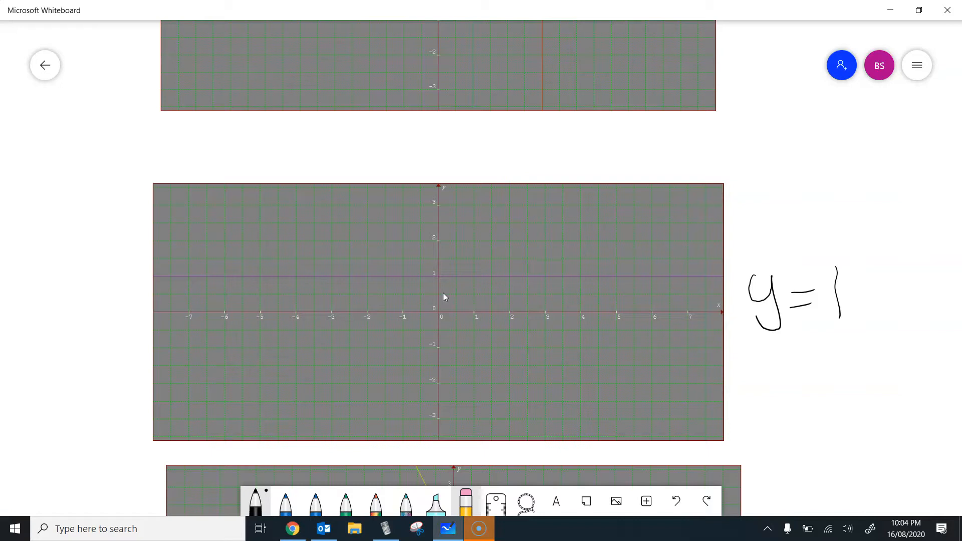
# Handwrite the y-intercept note "y int 1.5" beside the third graph, the sloping line.
pyautogui.scroll(-5, 444, 295)
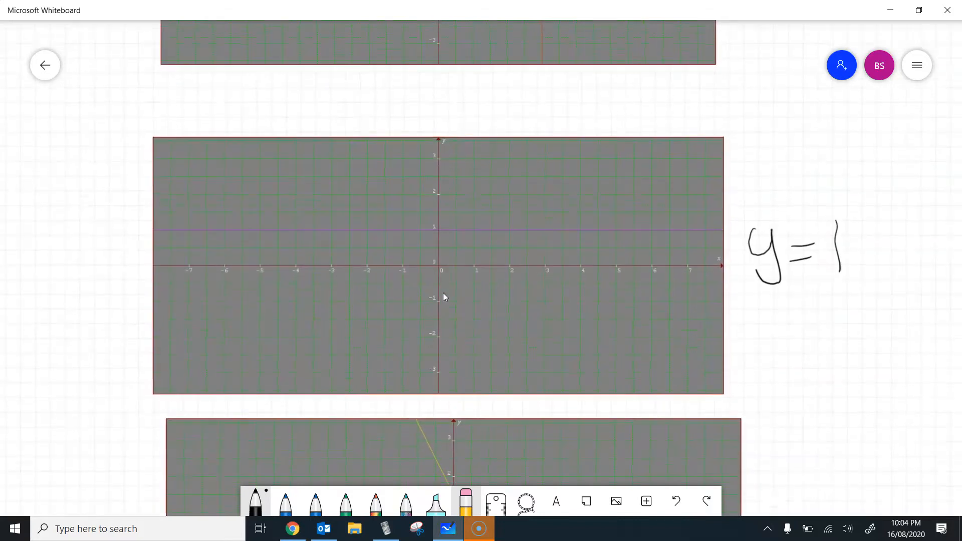
pyautogui.scroll(-2, 443, 293)
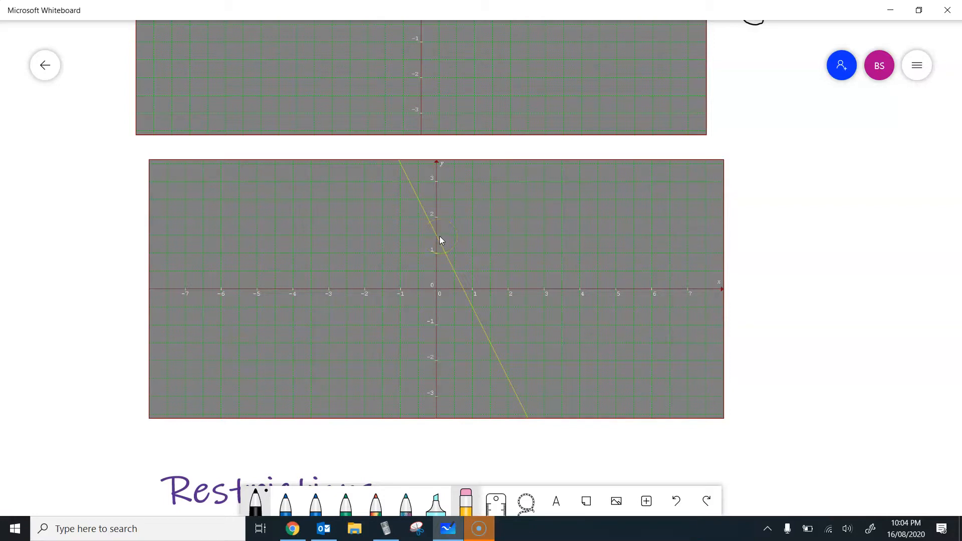
pyautogui.moveTo(747, 171)
pyautogui.mouseDown()
pyautogui.moveTo(760, 183)
pyautogui.moveTo(750, 191)
pyautogui.mouseUp()
pyautogui.moveTo(780, 183); pyautogui.dragTo(782, 197)
pyautogui.click(779, 171)
pyautogui.moveTo(789, 181); pyautogui.dragTo(806, 193)
pyautogui.moveTo(793, 183)
pyautogui.mouseDown()
pyautogui.moveTo(841, 190)
pyautogui.moveTo(883, 159)
pyautogui.moveTo(863, 192)
pyautogui.mouseUp()
pyautogui.click(850, 186)
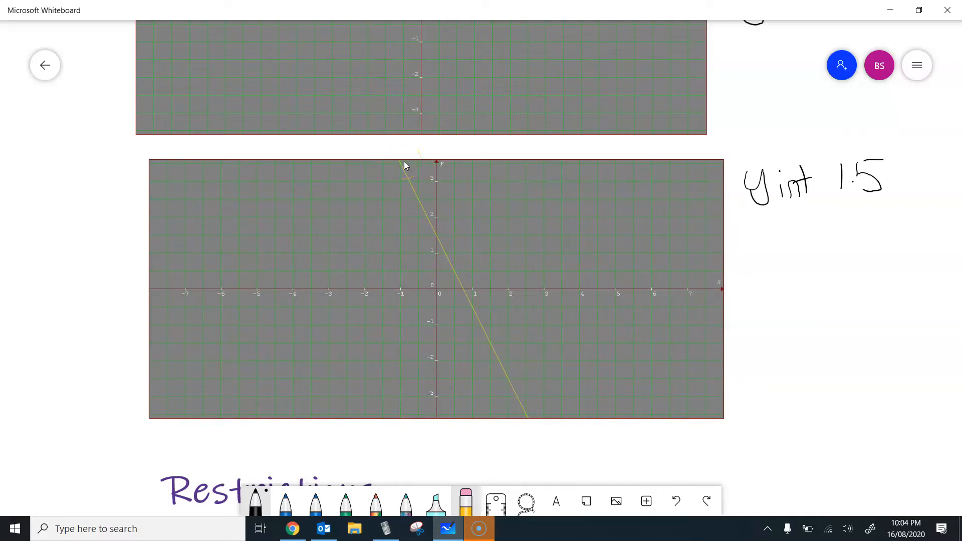
# Handwrite the gradient m = -2 below the y-intercept note beside the sloping line's graph.
pyautogui.moveTo(745, 236)
pyautogui.mouseDown()
pyautogui.moveTo(779, 256)
pyautogui.moveTo(807, 238)
pyautogui.mouseUp()
pyautogui.moveTo(796, 246); pyautogui.dragTo(835, 239)
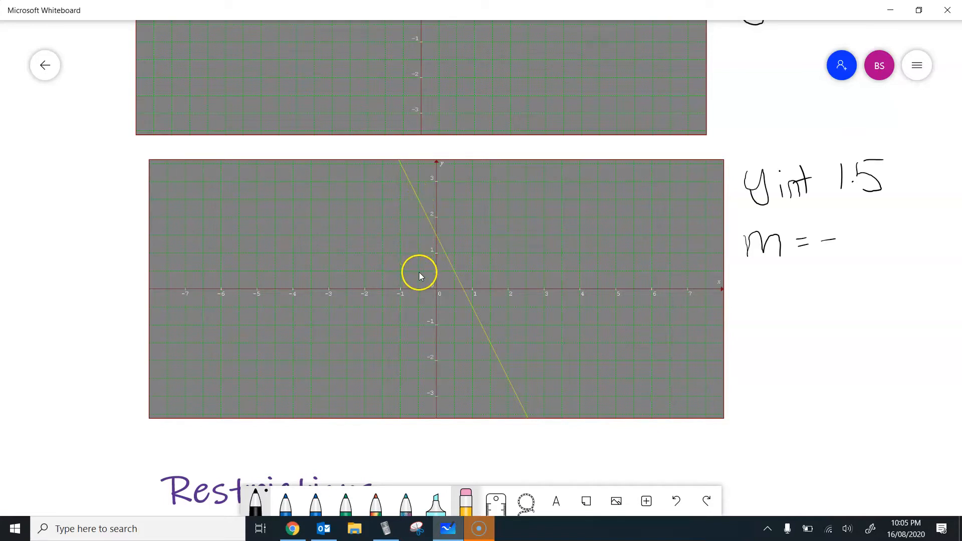
pyautogui.moveTo(852, 221)
pyautogui.mouseDown()
pyautogui.moveTo(855, 239)
pyautogui.moveTo(883, 246)
pyautogui.mouseUp()
# Handwrite the line's equation y = -2x + 1.5 below the gradient and underline it.
pyautogui.moveTo(739, 284)
pyautogui.mouseDown()
pyautogui.moveTo(751, 283)
pyautogui.moveTo(743, 303)
pyautogui.moveTo(793, 302)
pyautogui.moveTo(821, 318)
pyautogui.moveTo(858, 314)
pyautogui.moveTo(863, 295)
pyautogui.moveTo(879, 312)
pyautogui.mouseUp()
pyautogui.moveTo(918, 265)
pyautogui.mouseDown()
pyautogui.moveTo(902, 275)
pyautogui.moveTo(900, 307)
pyautogui.mouseUp()
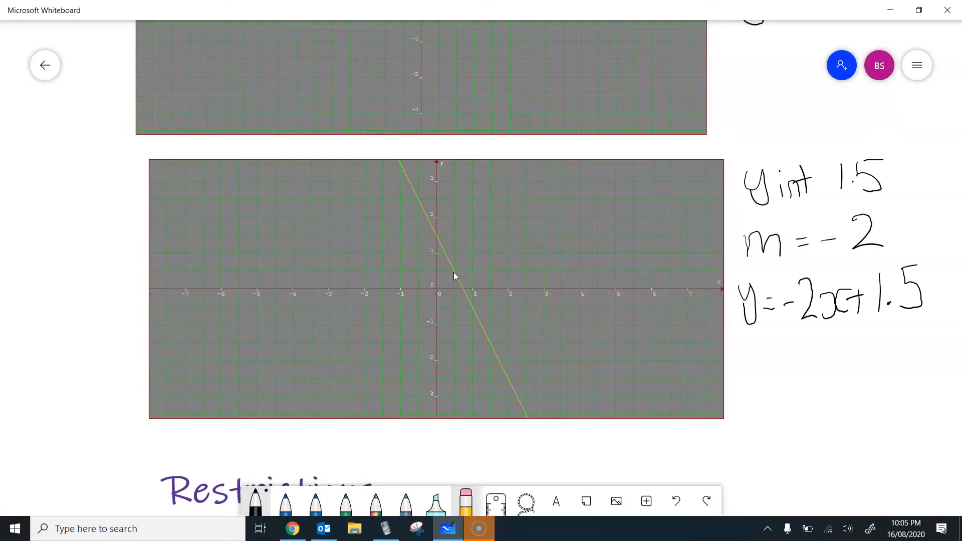
pyautogui.moveTo(735, 341); pyautogui.dragTo(920, 329)
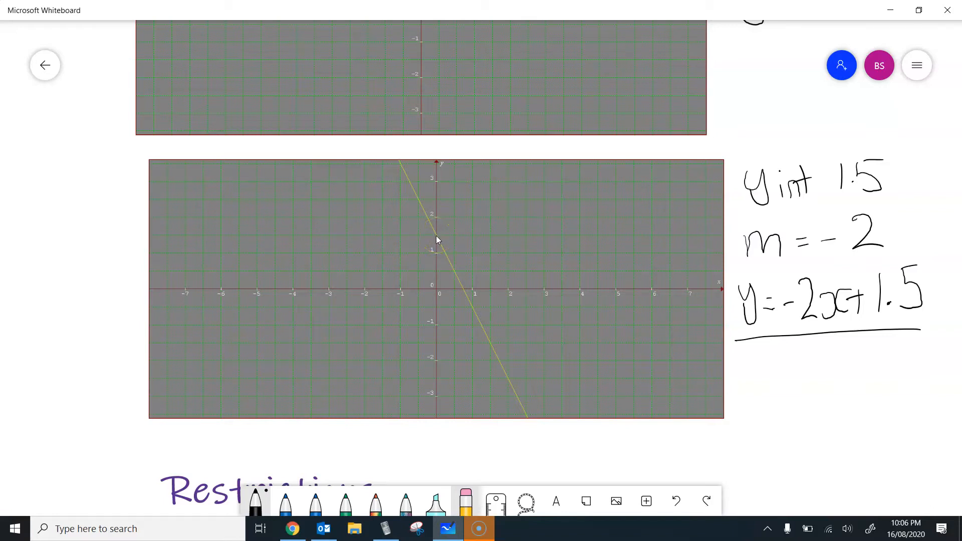
# Handwrite the two points on the line, (0, 1.5) and (0.5, 0.5), below the underlined equation.
pyautogui.moveTo(750, 346)
pyautogui.mouseDown()
pyautogui.moveTo(747, 383)
pyautogui.moveTo(764, 363)
pyautogui.moveTo(756, 355)
pyautogui.mouseUp()
pyautogui.moveTo(779, 370)
pyautogui.mouseDown()
pyautogui.moveTo(809, 349)
pyautogui.moveTo(802, 375)
pyautogui.mouseUp()
pyautogui.click(792, 370)
pyautogui.moveTo(806, 334); pyautogui.dragTo(812, 382)
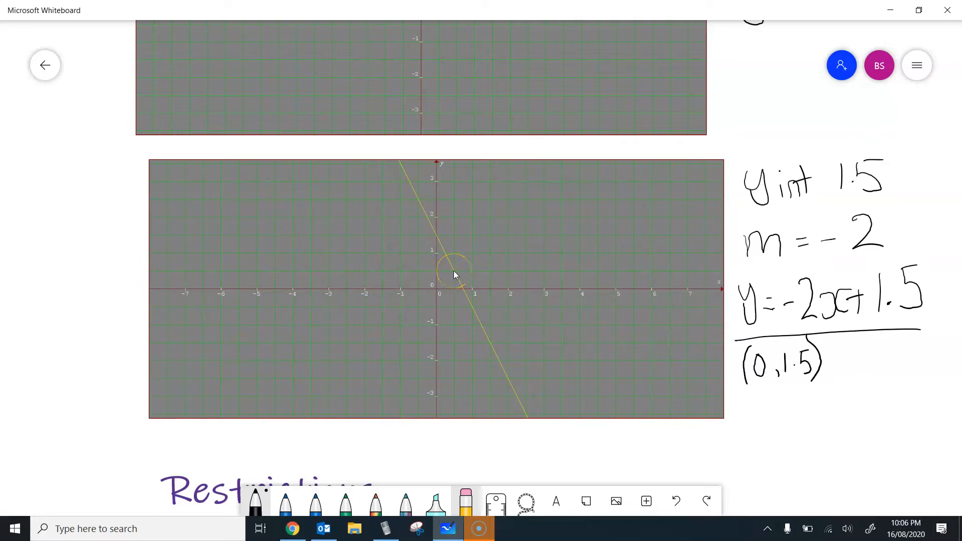
pyautogui.moveTo(857, 339)
pyautogui.mouseDown()
pyautogui.moveTo(854, 372)
pyautogui.moveTo(861, 350)
pyautogui.moveTo(884, 353)
pyautogui.moveTo(881, 363)
pyautogui.mouseUp()
pyautogui.click(874, 359)
pyautogui.moveTo(898, 361)
pyautogui.mouseDown()
pyautogui.moveTo(896, 370)
pyautogui.moveTo(940, 339)
pyautogui.moveTo(930, 362)
pyautogui.mouseUp()
pyautogui.moveTo(937, 318); pyautogui.dragTo(936, 373)
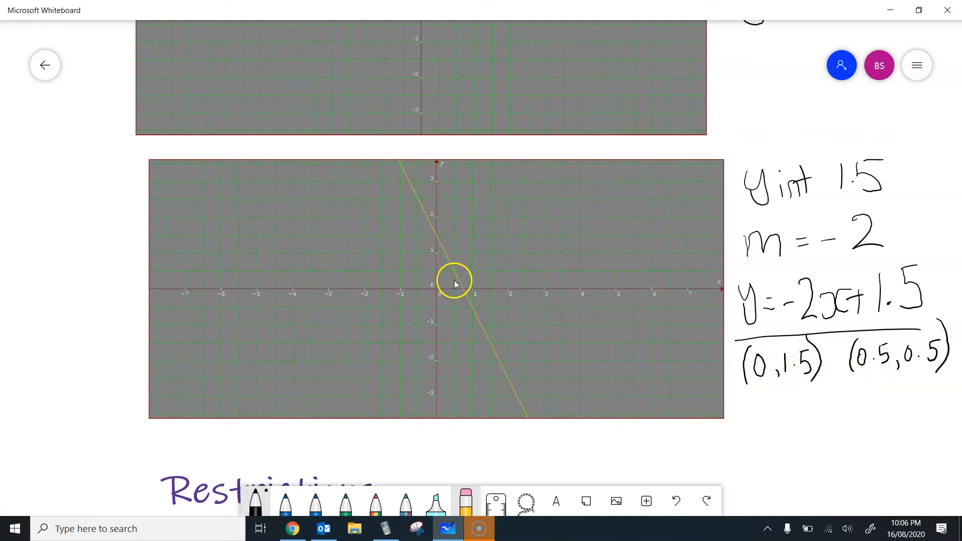
# Switch to Graphmatica and show the Data Plot Editor.
pyautogui.click(385, 528)
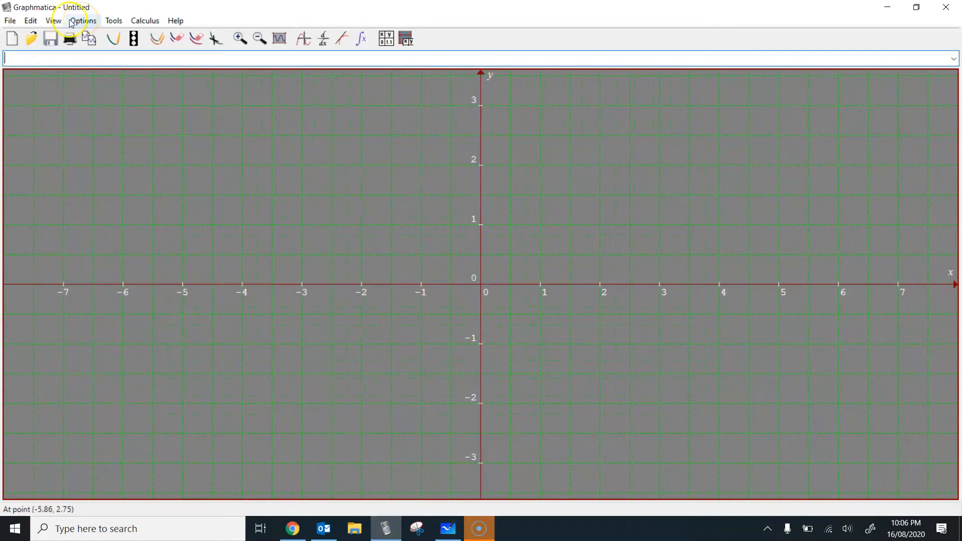
pyautogui.click(53, 20)
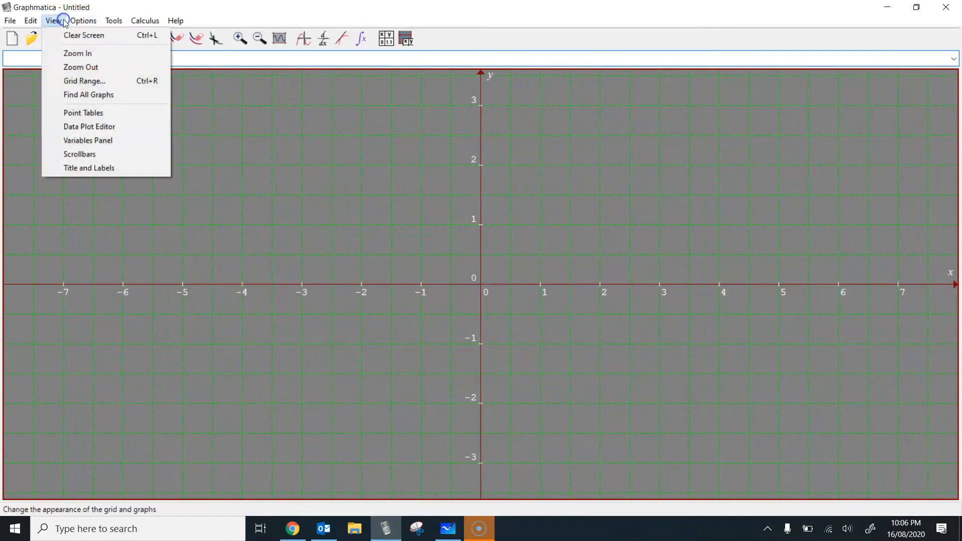
pyautogui.click(76, 125)
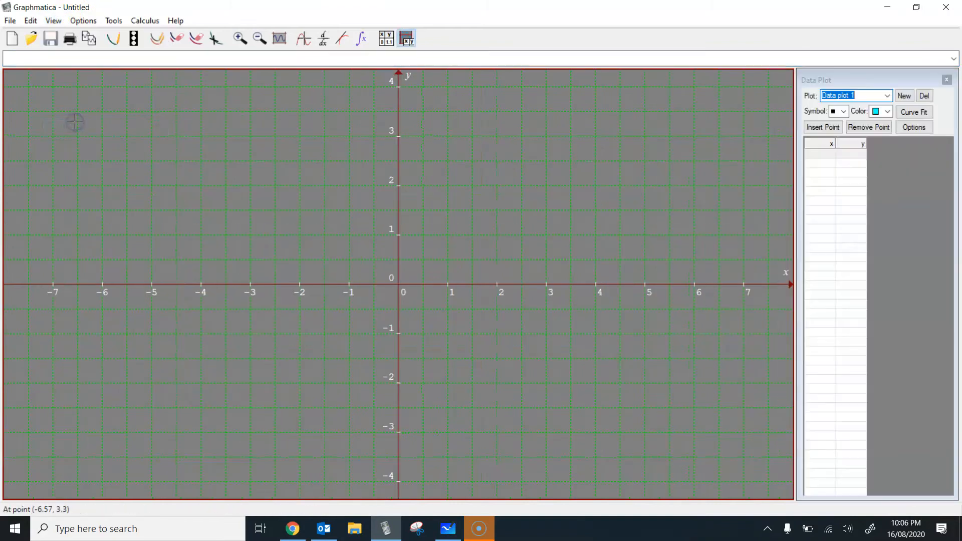
# Enter the points (0, 1.5) and (0.5, 0.5) in Data plot 1.
pyautogui.click(829, 154)
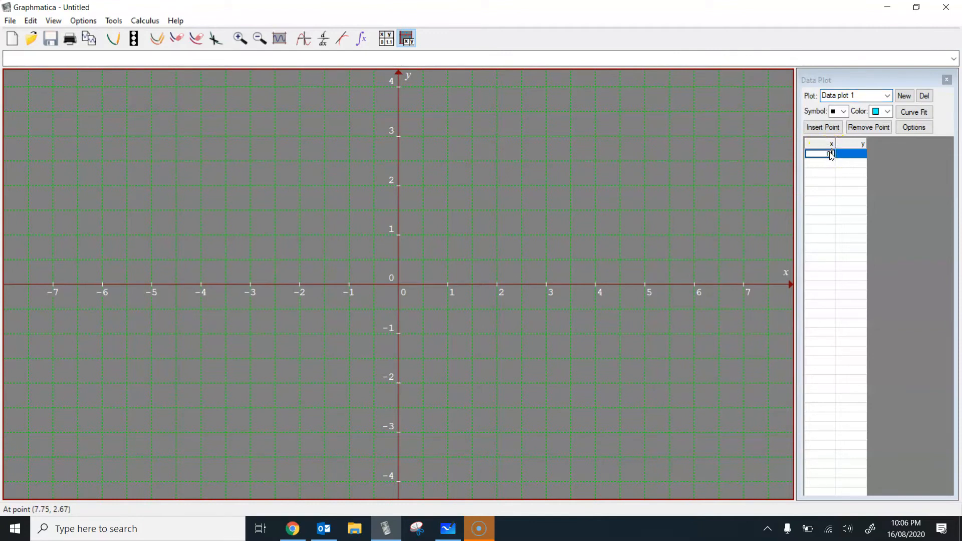
pyautogui.press('Tab')
pyautogui.write('1.5')
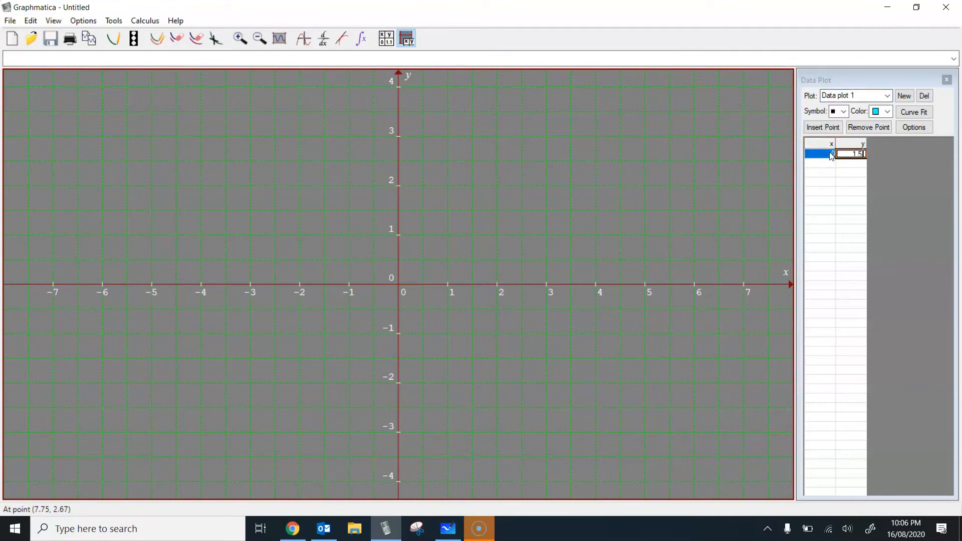
pyautogui.press('Return')
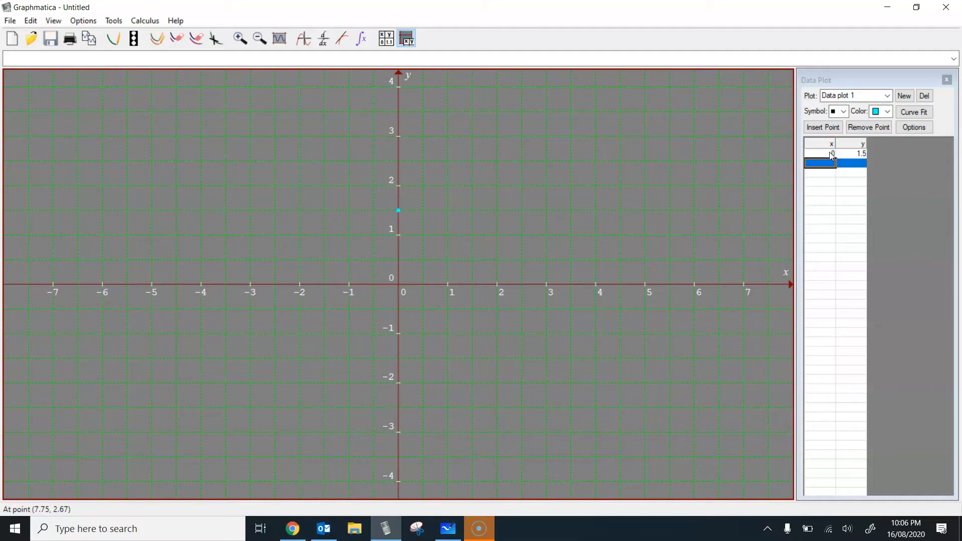
pyautogui.write('0.5')
pyautogui.press('Tab')
pyautogui.write('0.5')
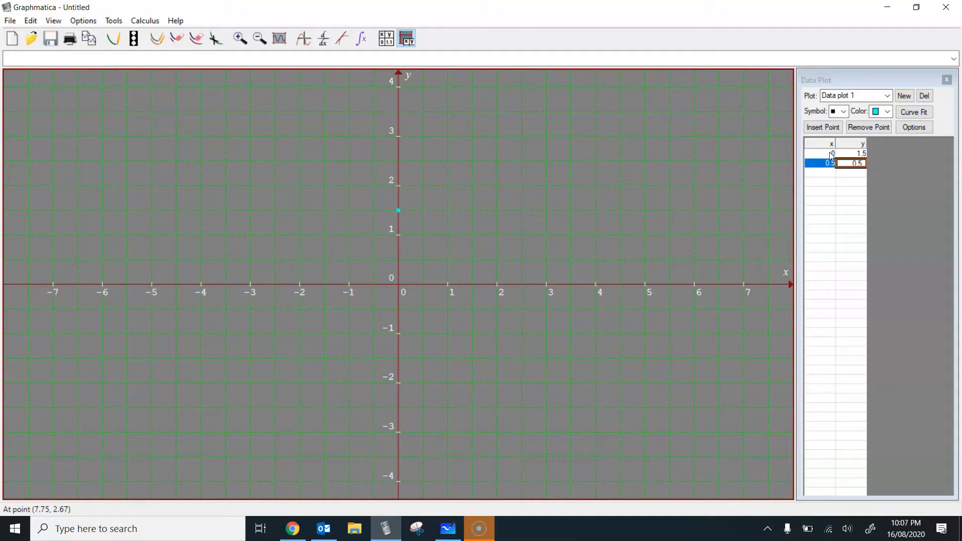
pyautogui.press('Return')
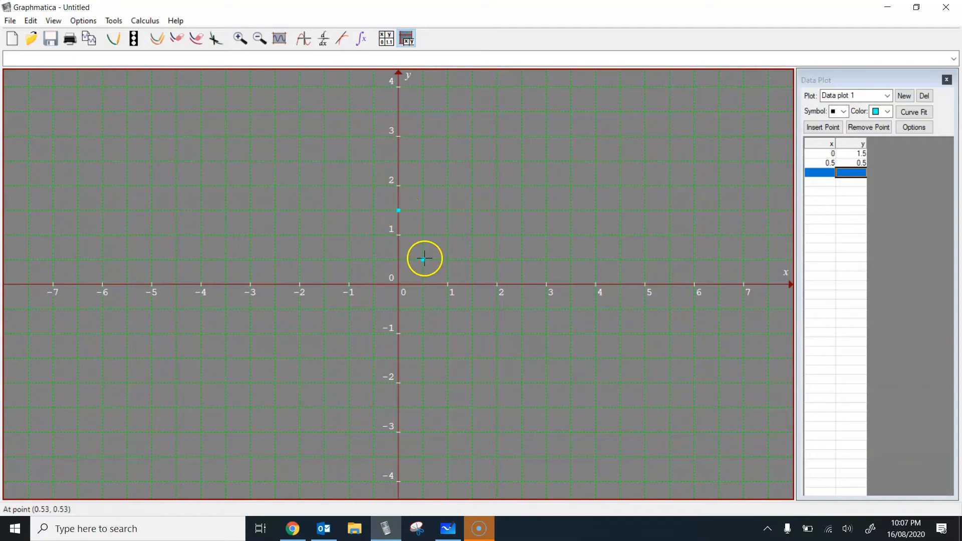
# Curve-fit Data plot 1 and select the fitted line to read its equation.
pyautogui.click(920, 115)
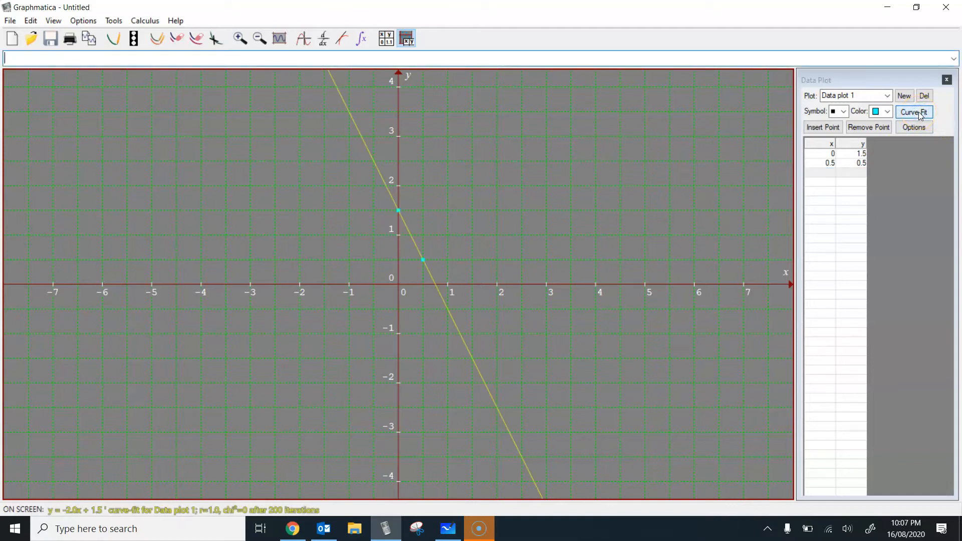
pyautogui.click(408, 229)
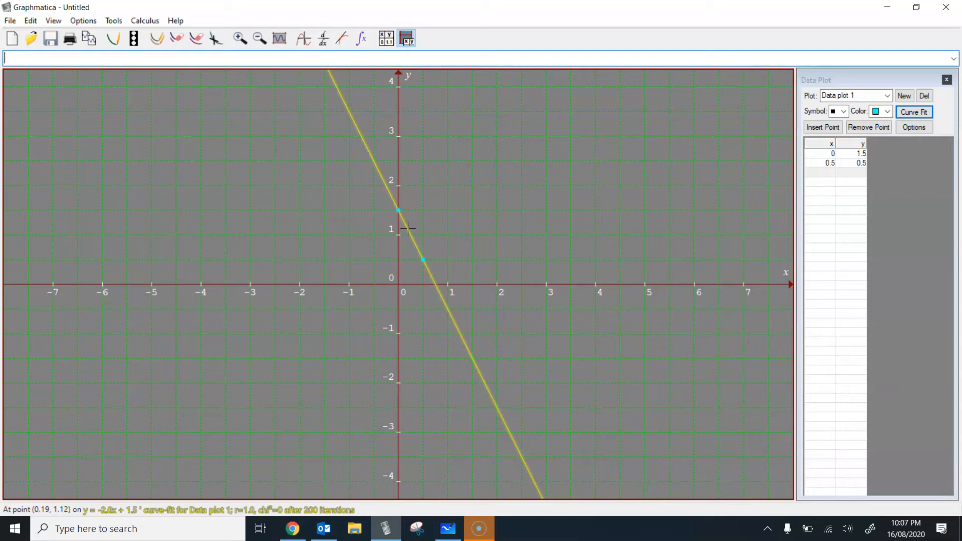
# Switch back to Microsoft Whiteboard and review the Restrictions example y = -2x + 1.5 for -1 ≤ x ≤ 1.
pyautogui.click(450, 531)
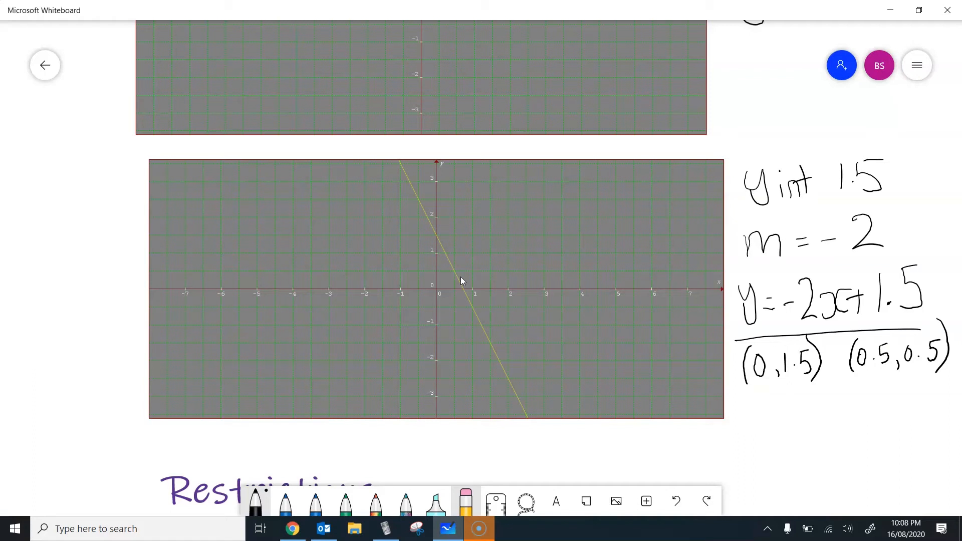
pyautogui.scroll(-5, 461, 277)
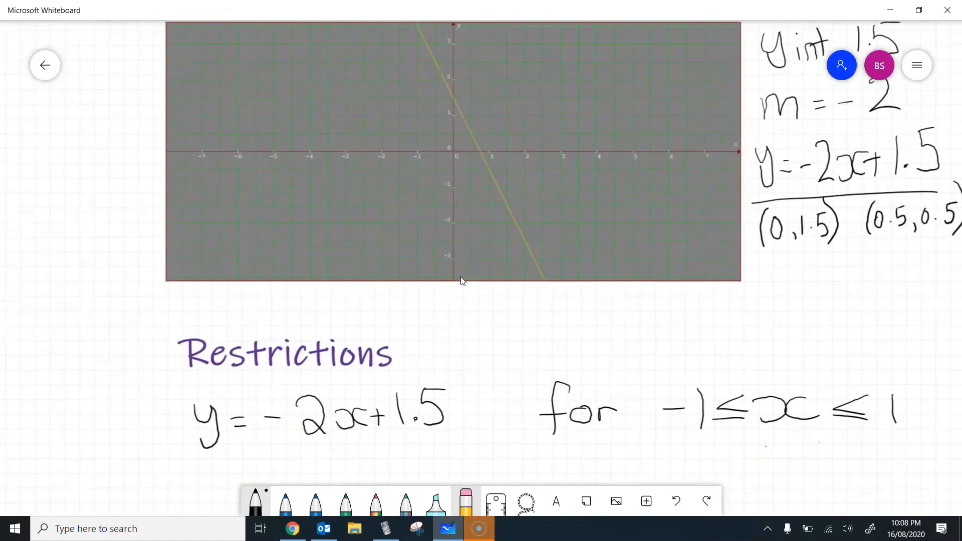
pyautogui.scroll(-3, 462, 281)
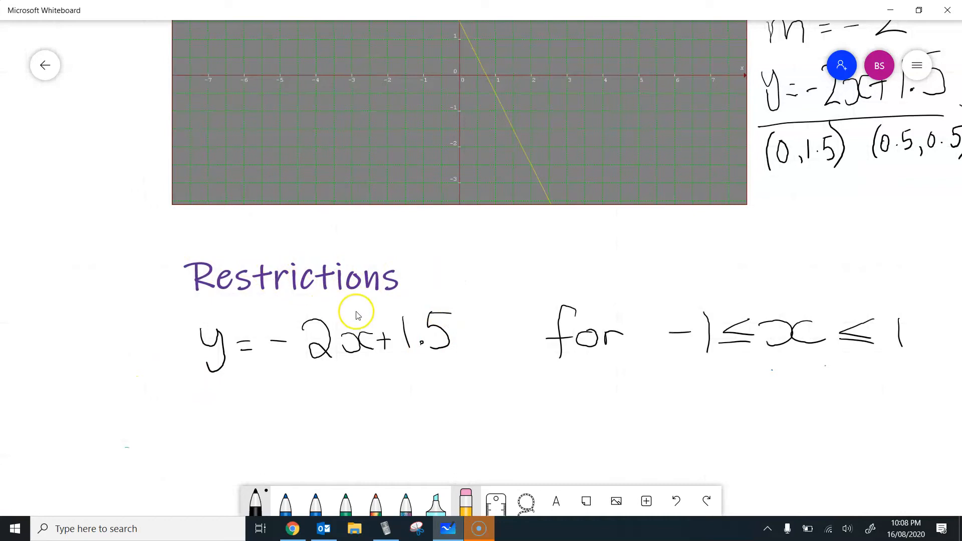
pyautogui.scroll(-1, 357, 316)
pyautogui.scroll(-2, 356, 316)
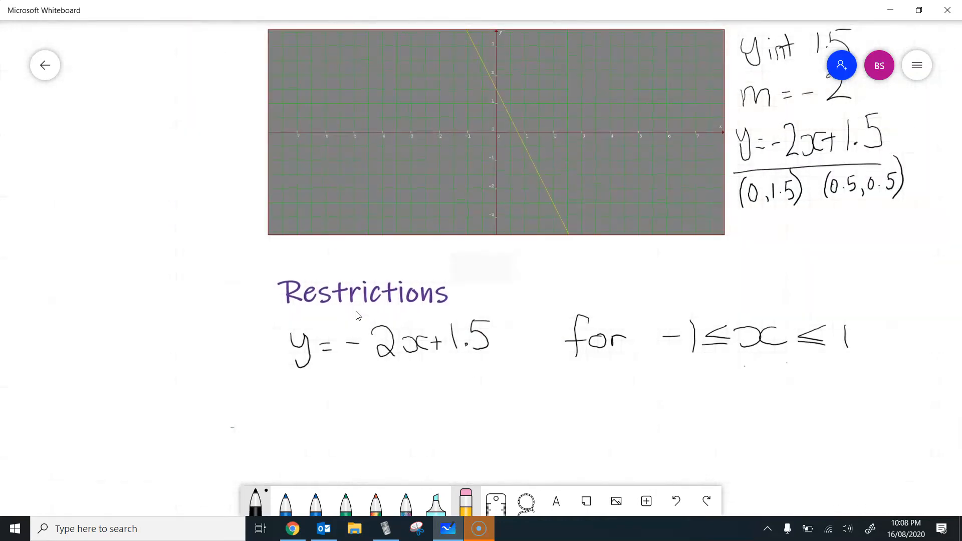
pyautogui.scroll(1, 357, 316)
pyautogui.hscroll(1, 357, 315)
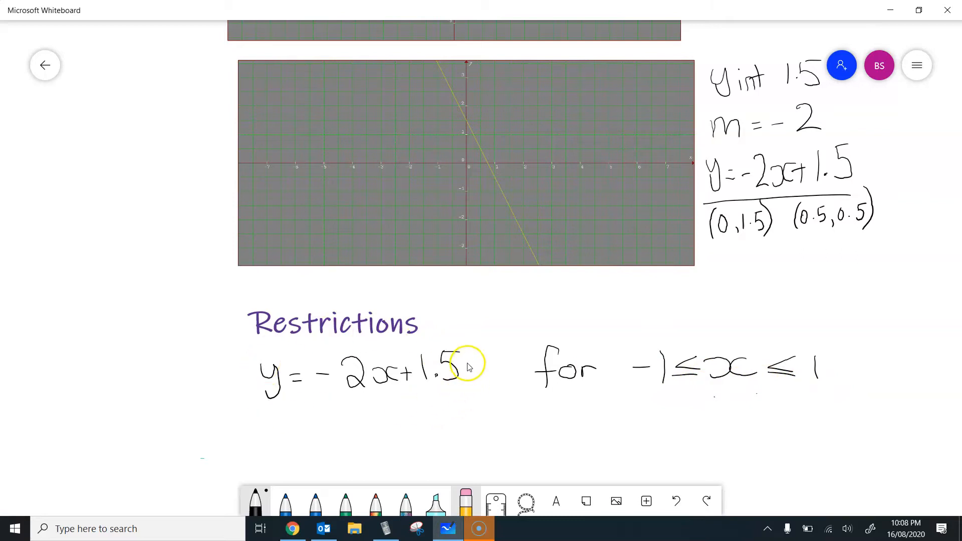
# Return to Graphmatica and delete Data plot 1 with its two points.
pyautogui.click(393, 536)
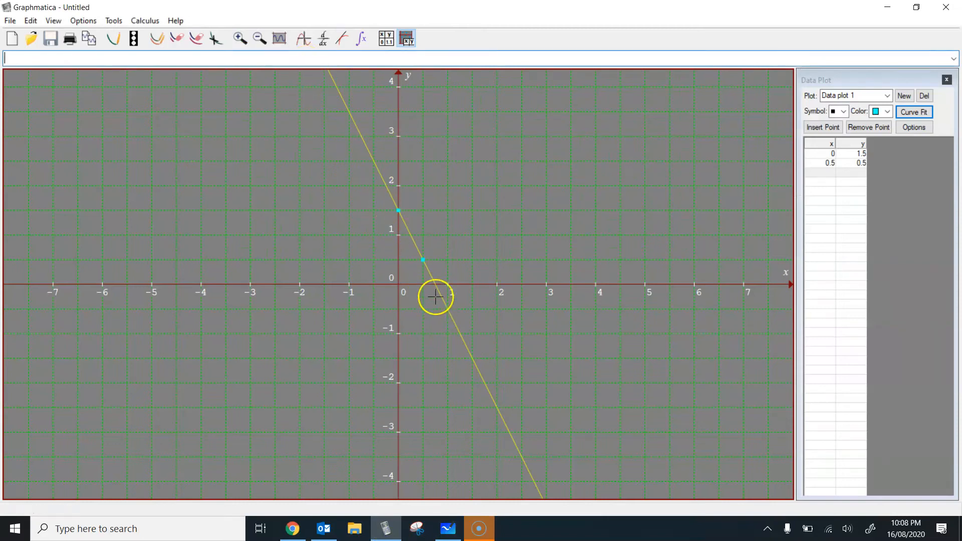
pyautogui.click(852, 154)
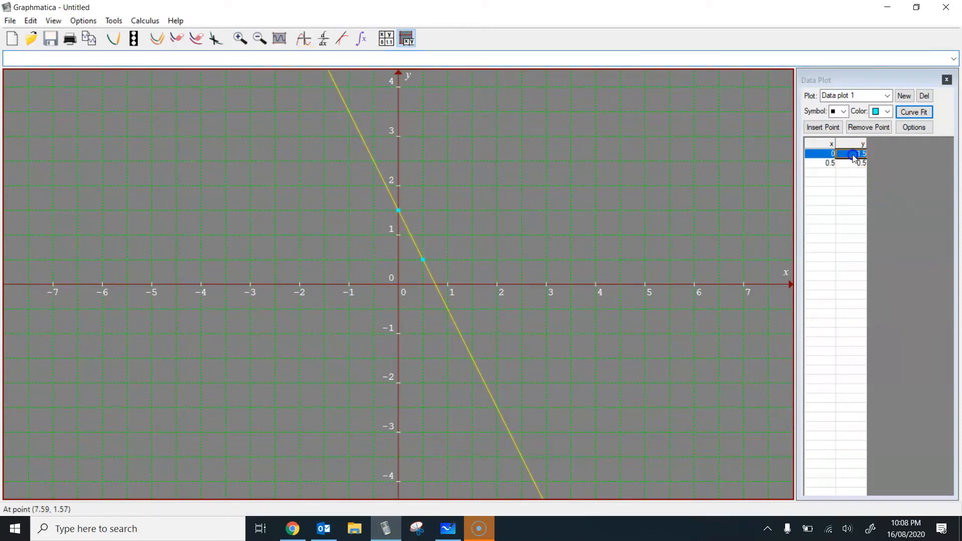
pyautogui.click(924, 95)
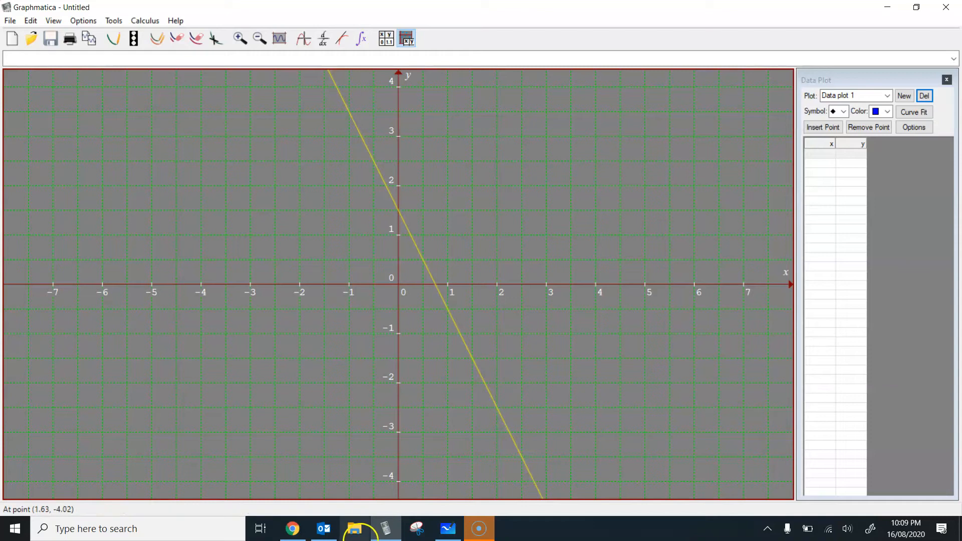
# Recheck the restriction in Microsoft Whiteboard, then delete the fitted line's graph in Graphmatica.
pyautogui.click(448, 528)
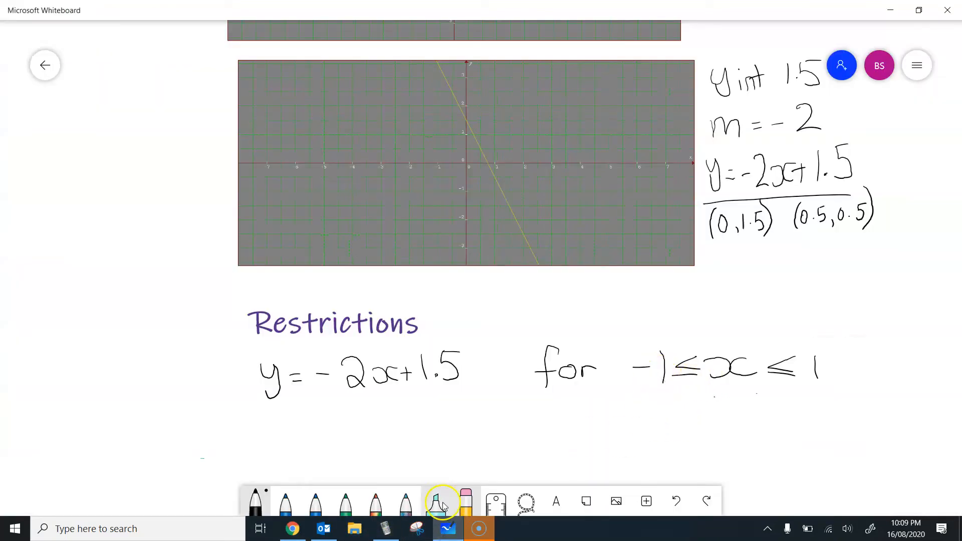
pyautogui.click(448, 528)
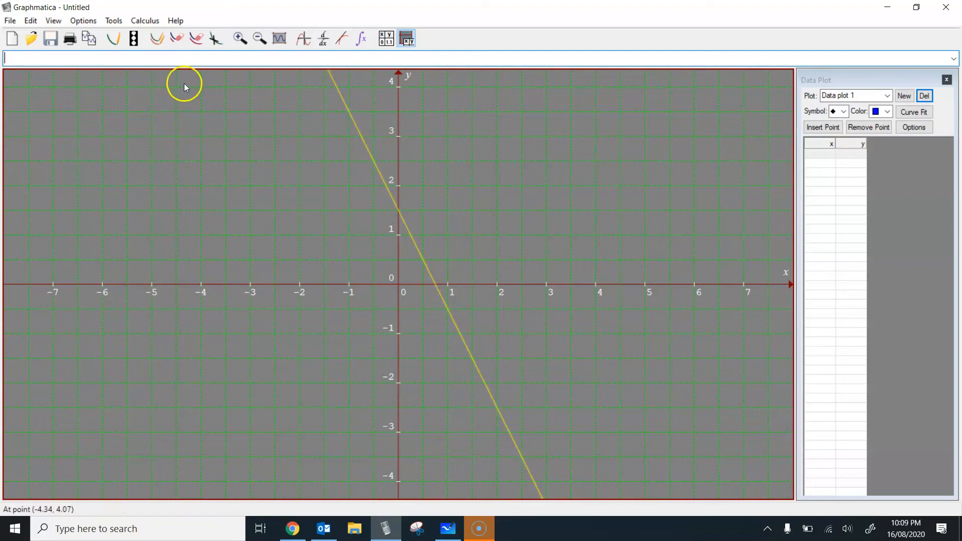
pyautogui.click(347, 105)
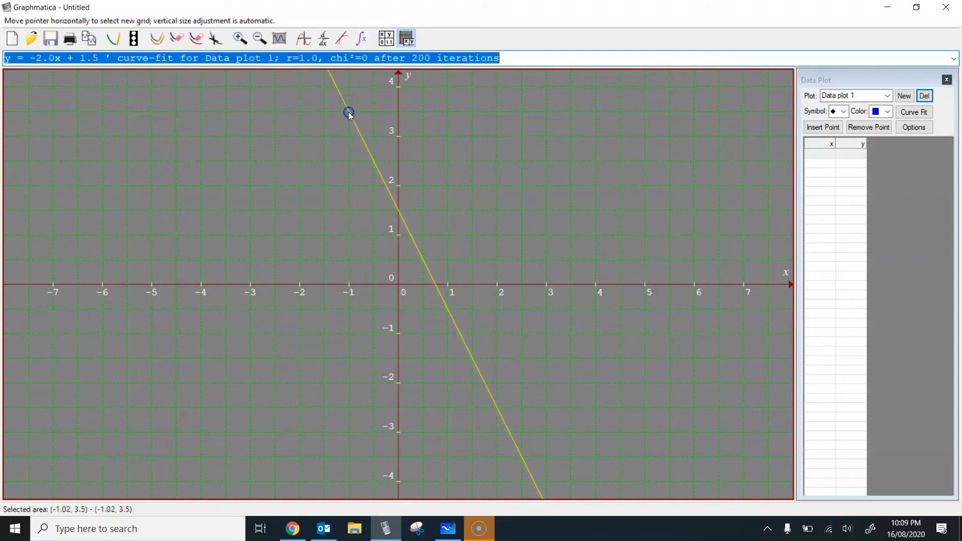
pyautogui.rightClick(351, 115)
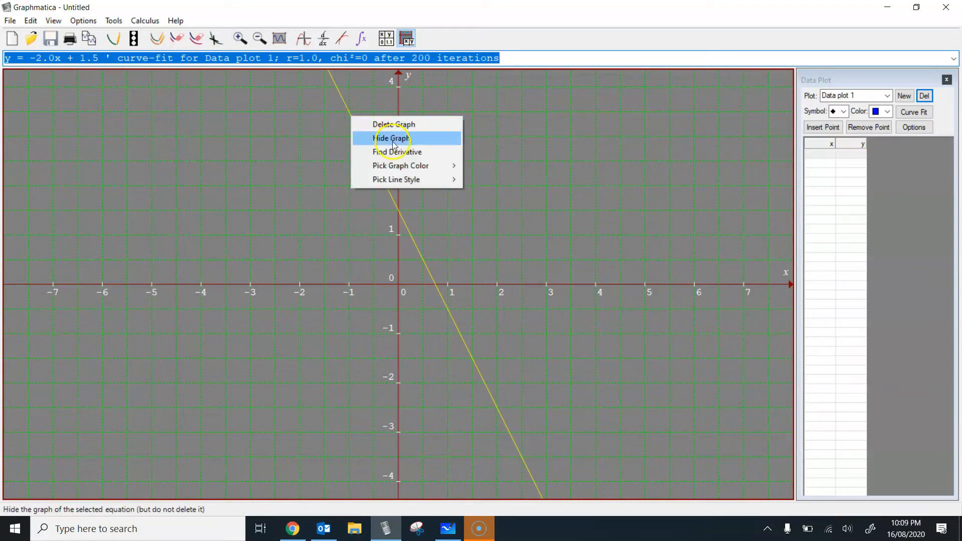
pyautogui.click(402, 125)
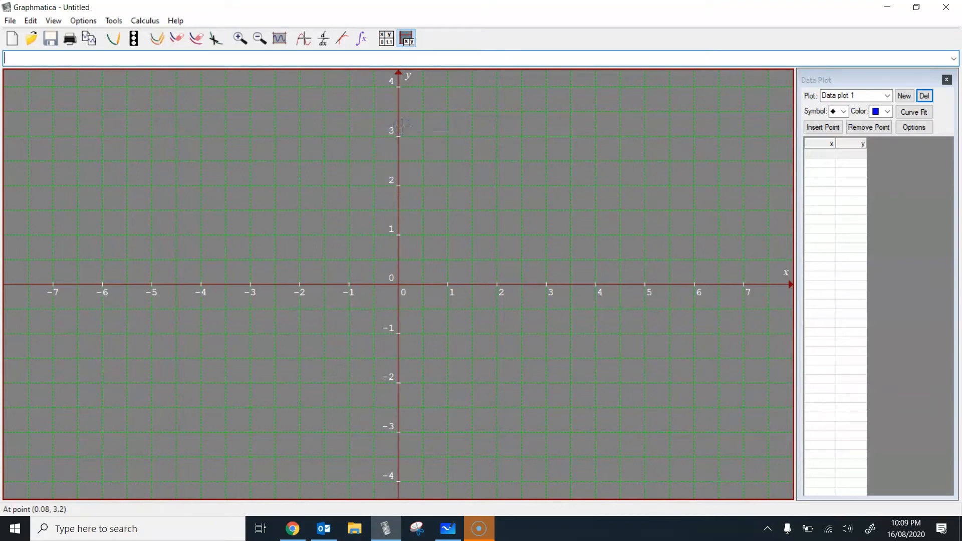
# Graph y=-2x+1.5 restricted to the domain {-1,1}.
pyautogui.write('y=-2x+1.5')
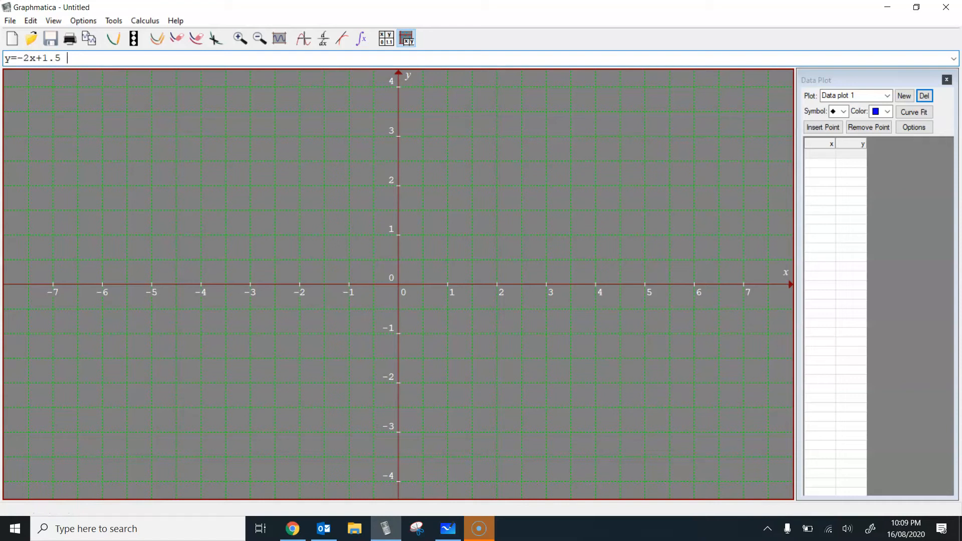
pyautogui.write(' {')
pyautogui.click(74, 56)
pyautogui.click(73, 56)
pyautogui.write('-1')
pyautogui.write(',1}')
pyautogui.press('Return')
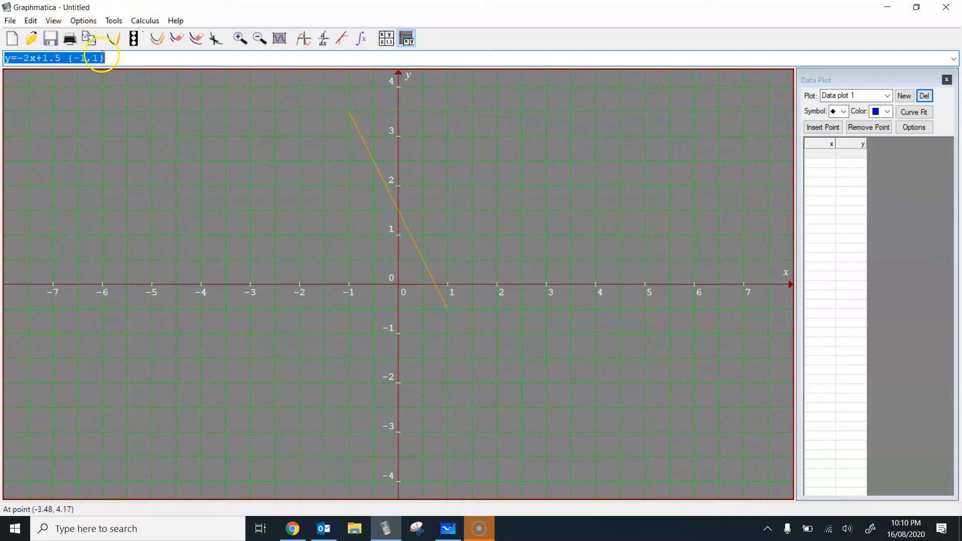
# Clear the previous equation from the entry line and graph the horizontal segment y=3.5 {-1,1}.
pyautogui.click(110, 58)
pyautogui.hotkey('shift', 'Left')
pyautogui.hotkey('shift', 'Left')
pyautogui.hotkey('shift', 'Left')
pyautogui.hotkey('shift', 'Left')
pyautogui.hotkey('shift', 'Left')
pyautogui.hotkey('shift', 'Left')
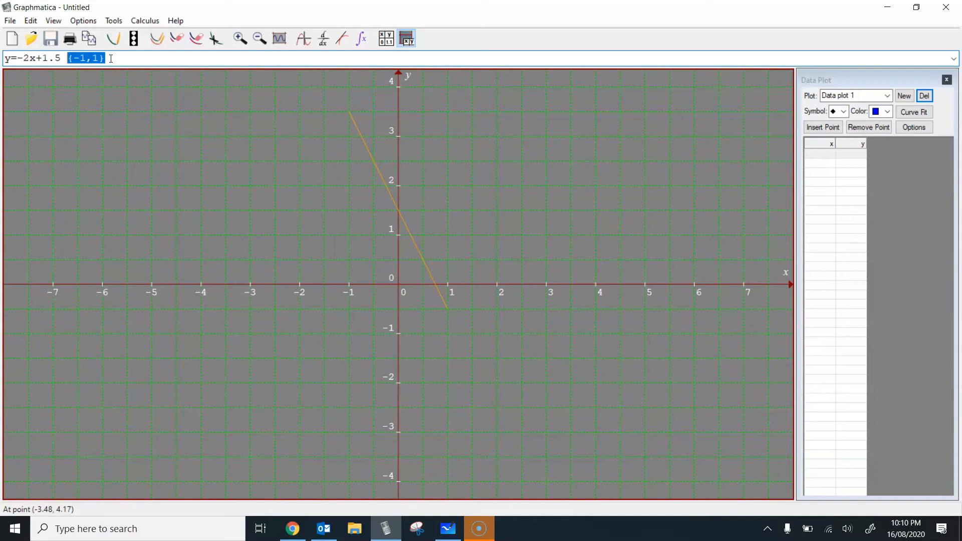
pyautogui.click(111, 59)
pyautogui.press('BackSpace')
pyautogui.press('BackSpace')
pyautogui.press('BackSpace')
pyautogui.press('BackSpace')
pyautogui.press('BackSpace')
pyautogui.press('BackSpace')
pyautogui.press('BackSpace')
pyautogui.press('BackSpace')
pyautogui.press('BackSpace')
pyautogui.press('BackSpace')
pyautogui.press('BackSpace')
pyautogui.press('BackSpace')
pyautogui.press('BackSpace')
pyautogui.press('BackSpace')
pyautogui.press('BackSpace')
pyautogui.press('BackSpace')
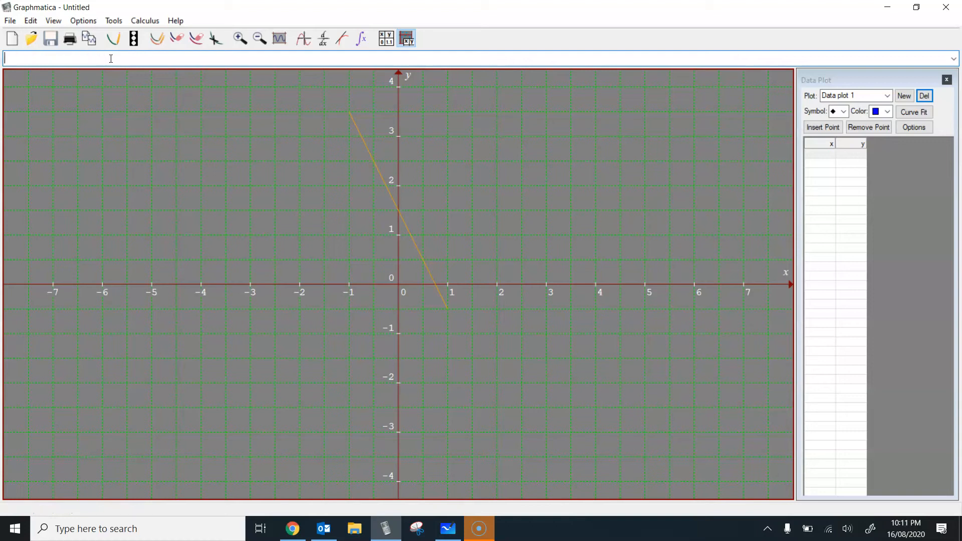
pyautogui.write('y=3.5')
pyautogui.write('{-1,1}')
pyautogui.press('Return')
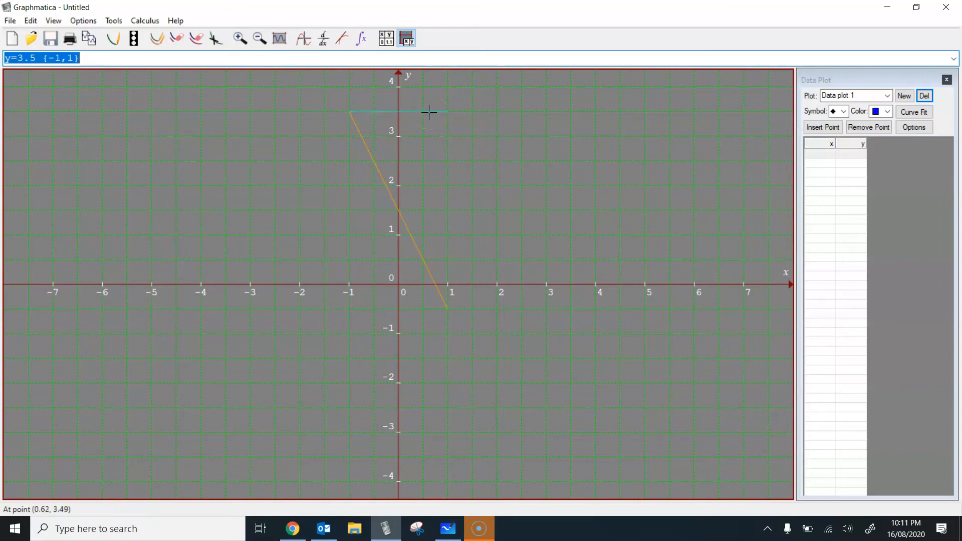
# Close the triangle by graphing the vertical segment x=1 {-0.5,3.5} between the ends of the other two segments.
pyautogui.click(446, 112)
pyautogui.click(447, 112)
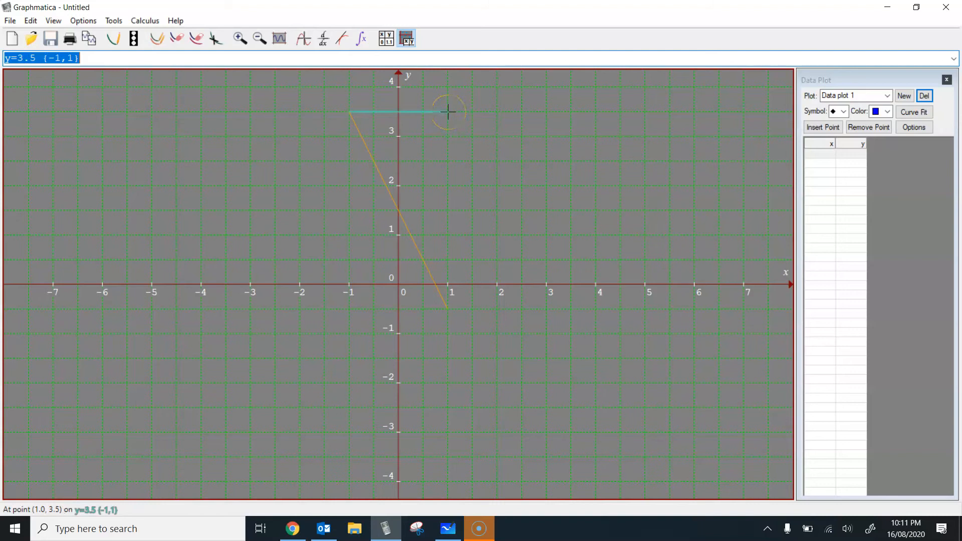
pyautogui.moveTo(447, 111)
pyautogui.mouseDown()
pyautogui.moveTo(447, 296)
pyautogui.moveTo(454, 117)
pyautogui.moveTo(447, 111)
pyautogui.moveTo(447, 311)
pyautogui.moveTo(449, 120)
pyautogui.mouseUp()
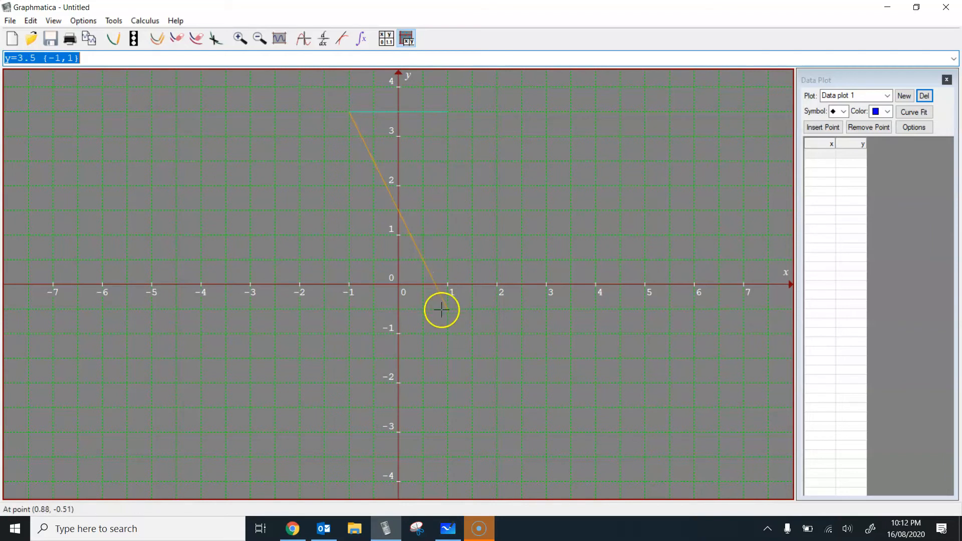
pyautogui.moveTo(253, 189); pyautogui.dragTo(442, 266)
pyautogui.press('BackSpace')
pyautogui.write('x')
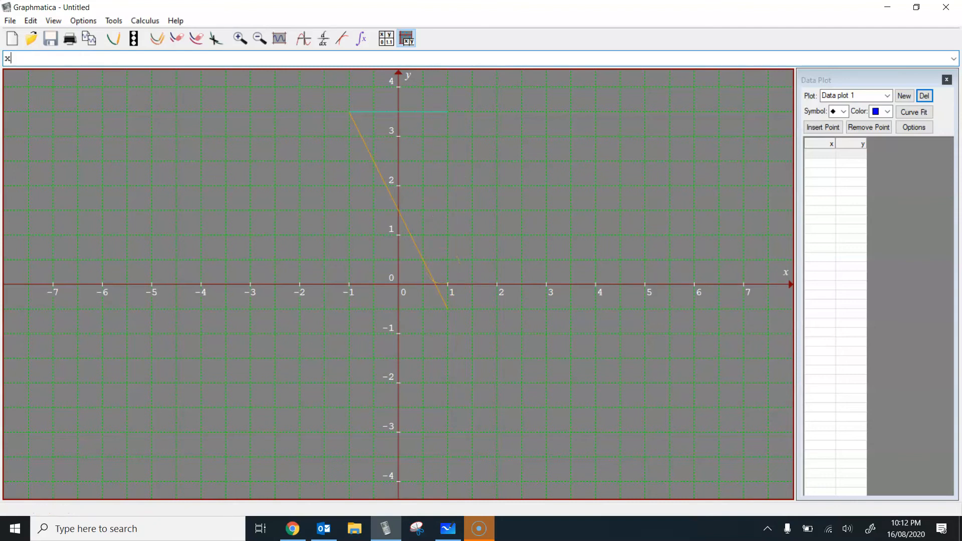
pyautogui.write('=')
pyautogui.moveTo(418, 352); pyautogui.dragTo(200, 92)
pyautogui.write('1 {')
pyautogui.moveTo(454, 80)
pyautogui.mouseDown()
pyautogui.moveTo(440, 140)
pyautogui.moveTo(443, 331)
pyautogui.moveTo(451, 75)
pyautogui.moveTo(446, 112)
pyautogui.moveTo(369, 107)
pyautogui.moveTo(451, 111)
pyautogui.moveTo(443, 114)
pyautogui.moveTo(447, 306)
pyautogui.mouseUp()
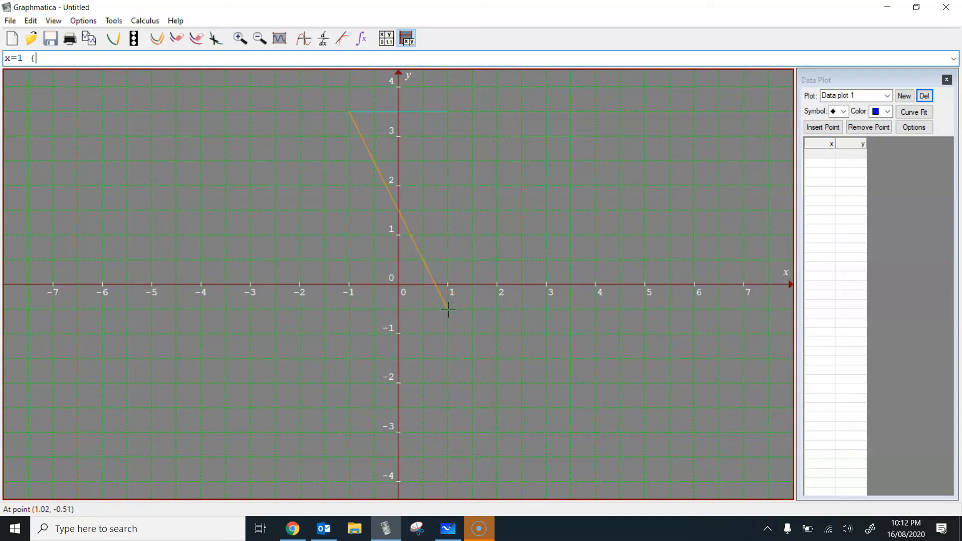
pyautogui.write('-0.5')
pyautogui.click(446, 112)
pyautogui.write(',3.5')
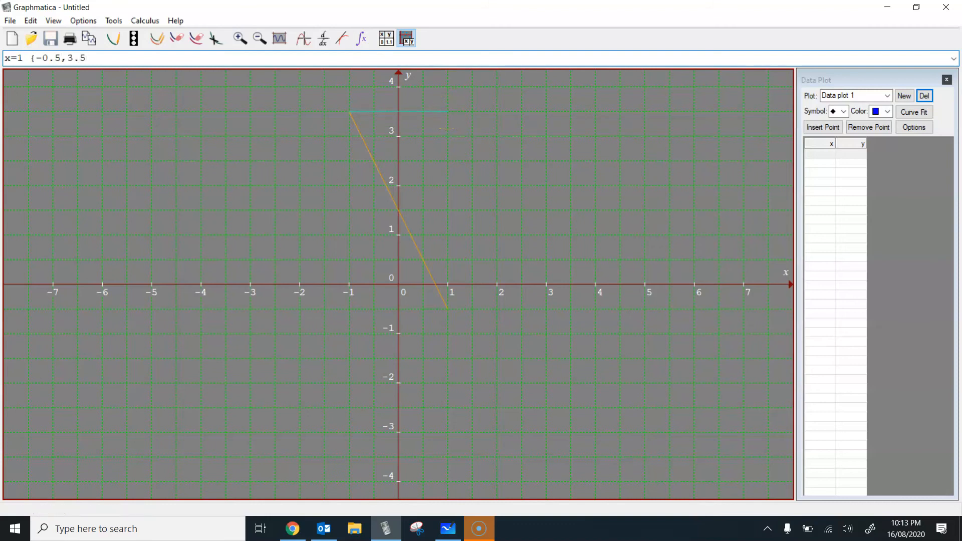
pyautogui.press('Return')
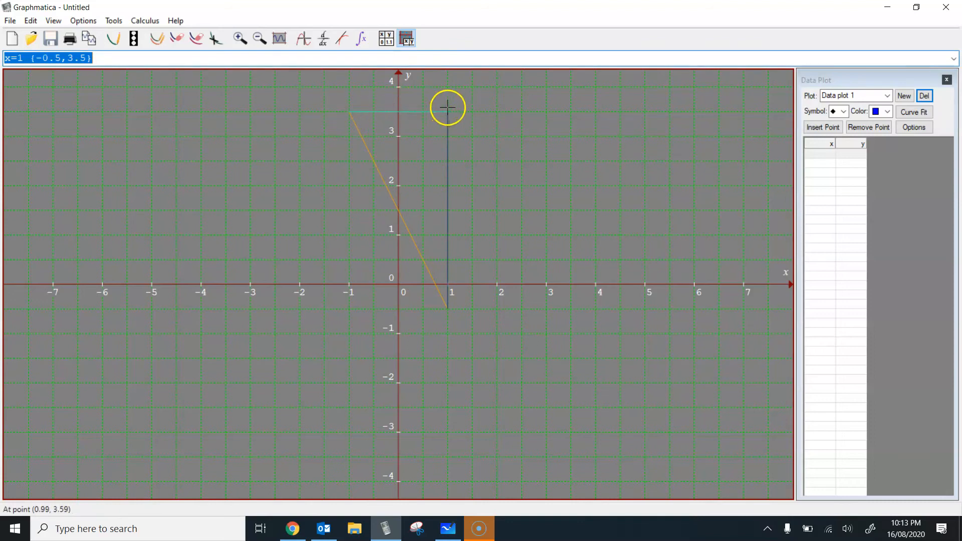
# Review the equation of each of the triangle's three segments, and delete all graphs.
pyautogui.click(365, 145)
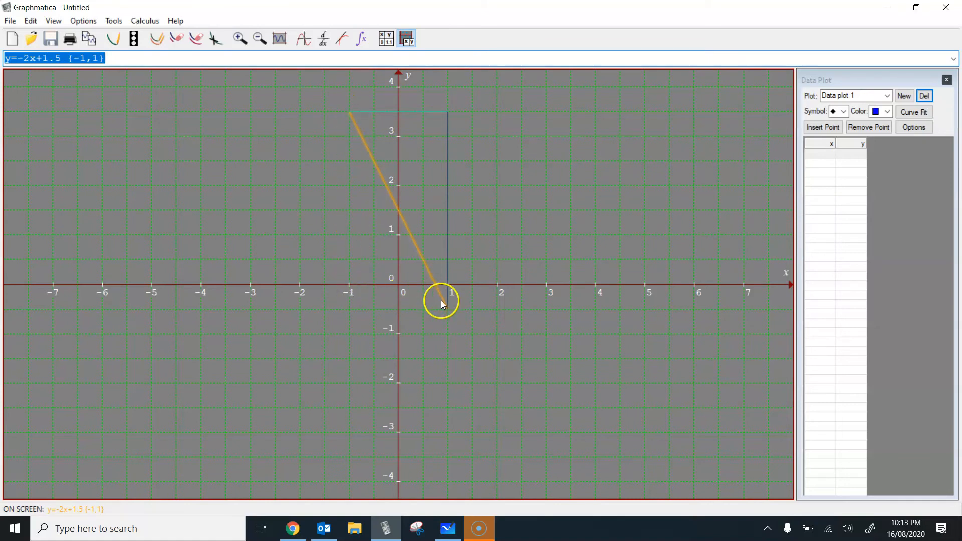
pyautogui.click(414, 115)
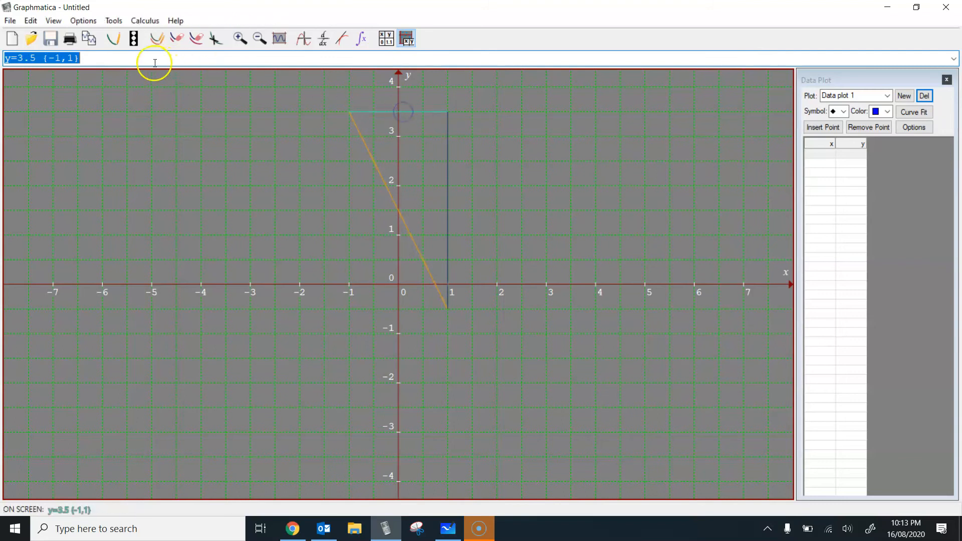
pyautogui.click(447, 116)
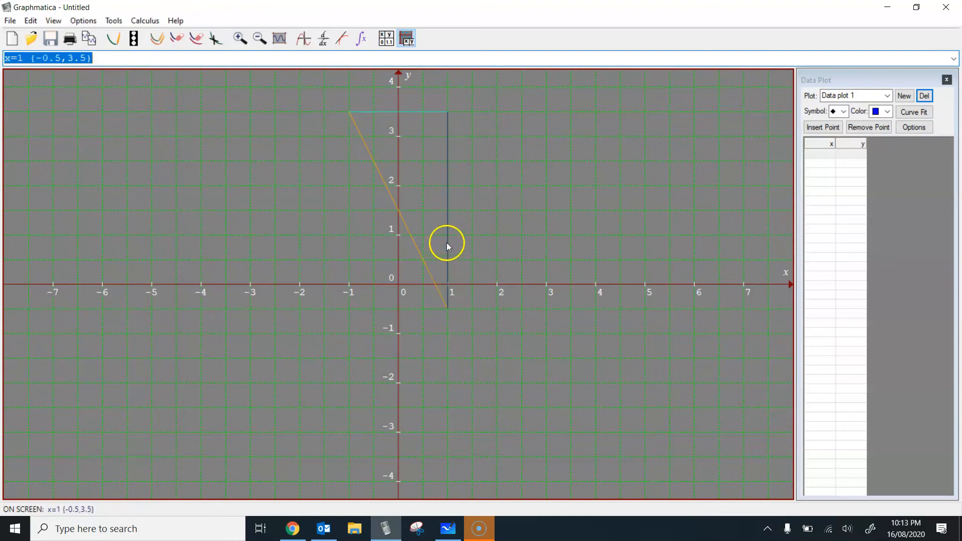
pyautogui.moveTo(447, 179); pyautogui.dragTo(447, 303)
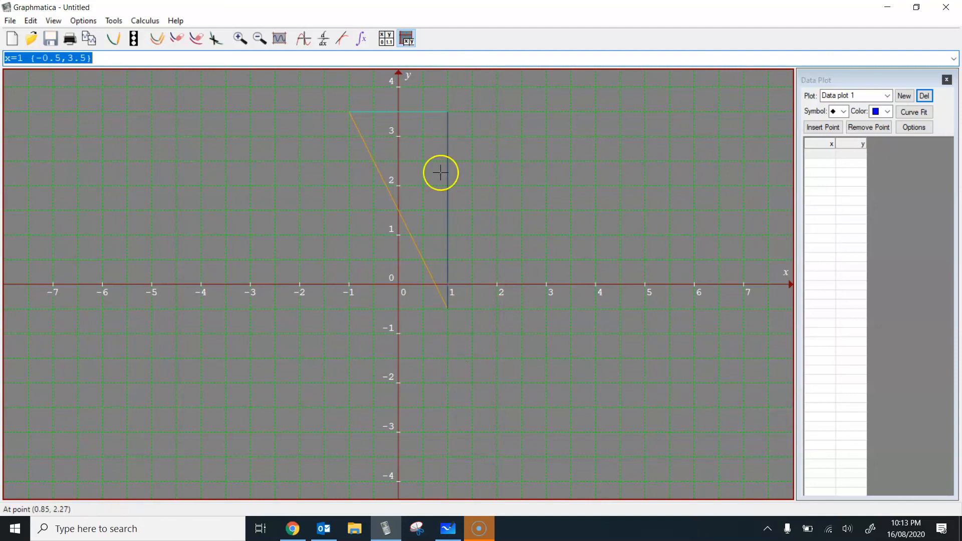
pyautogui.click(31, 20)
pyautogui.moveTo(53, 20)
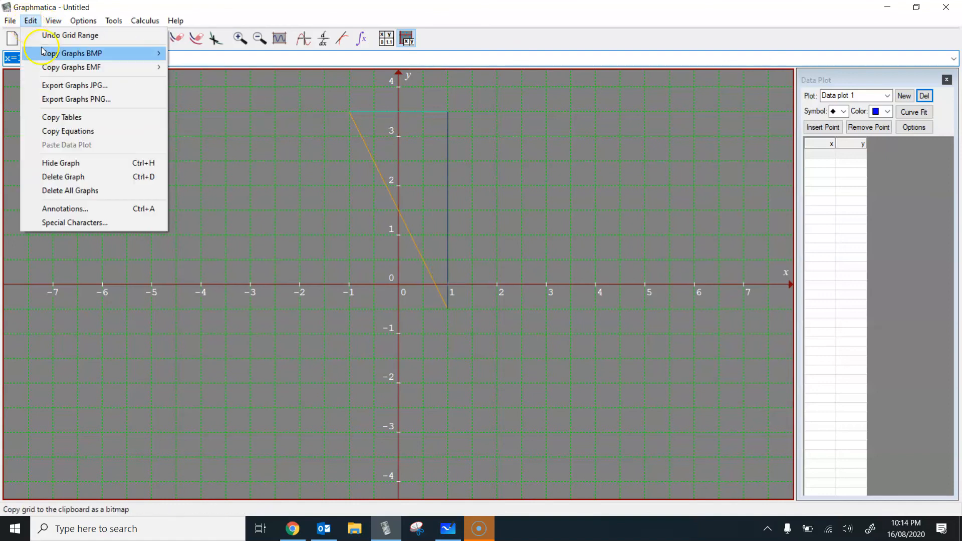
pyautogui.click(78, 194)
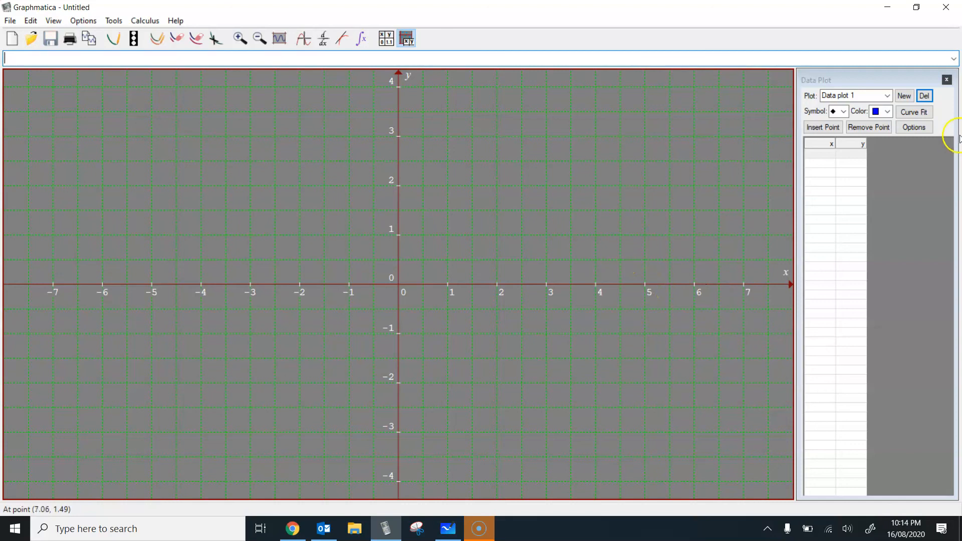
# Add the points (1, 4) and (5, 0) to Data plot 1 and curve-fit a line through them.
pyautogui.click(823, 153)
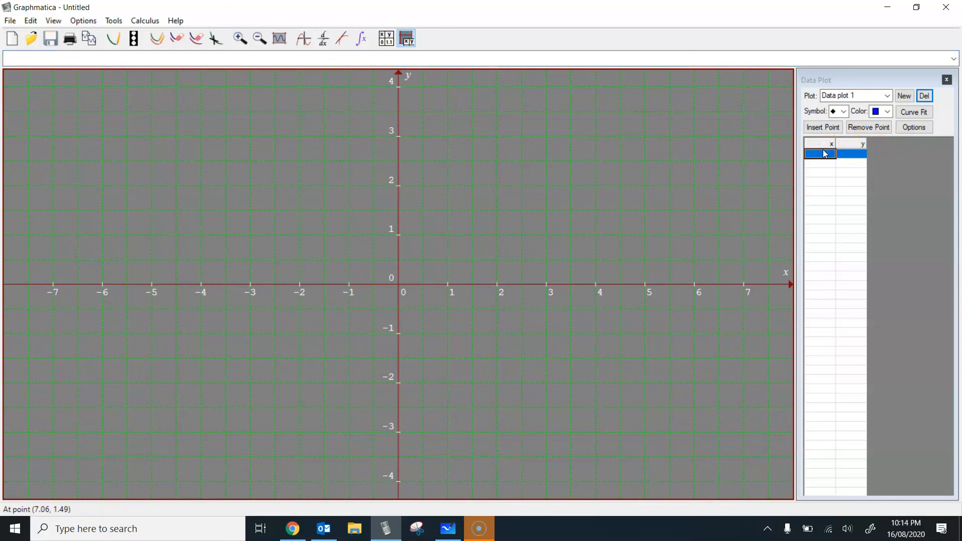
pyautogui.write('1')
pyautogui.press('Tab')
pyautogui.write('4')
pyautogui.press('Return')
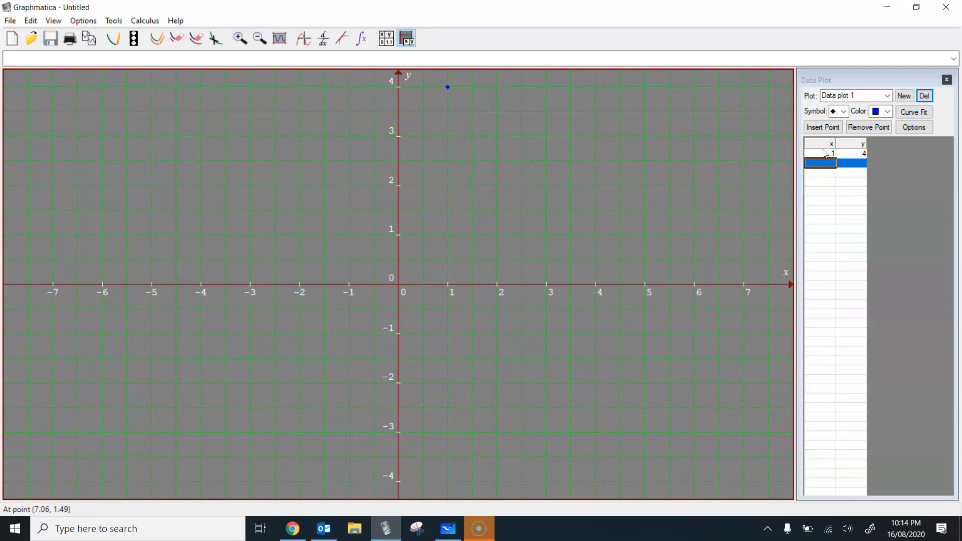
pyautogui.write('5')
pyautogui.press('Tab')
pyautogui.write('0')
pyautogui.press('Return')
pyautogui.click(923, 112)
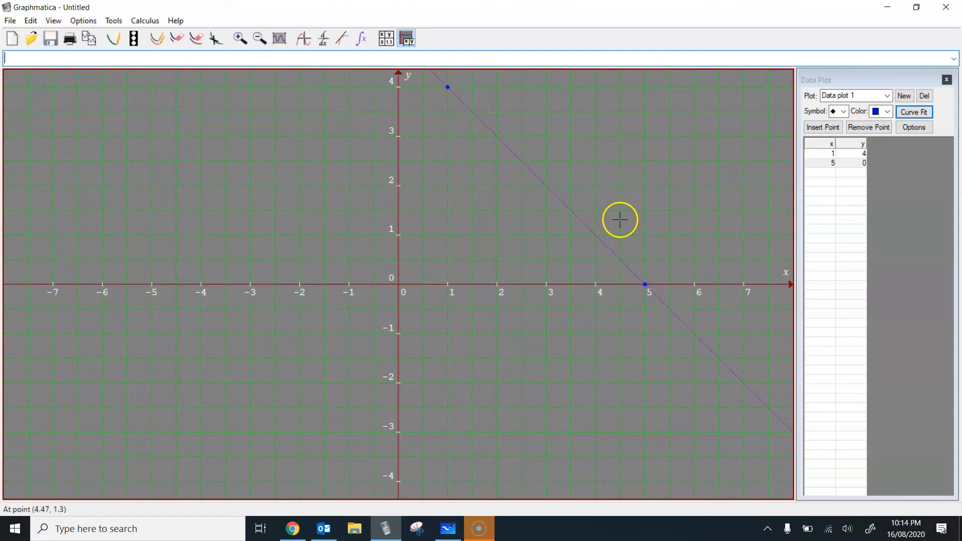
# Select the fitted line, strip the curve-fit comment from its equation and graph it with the restriction {1,5}.
pyautogui.click(603, 242)
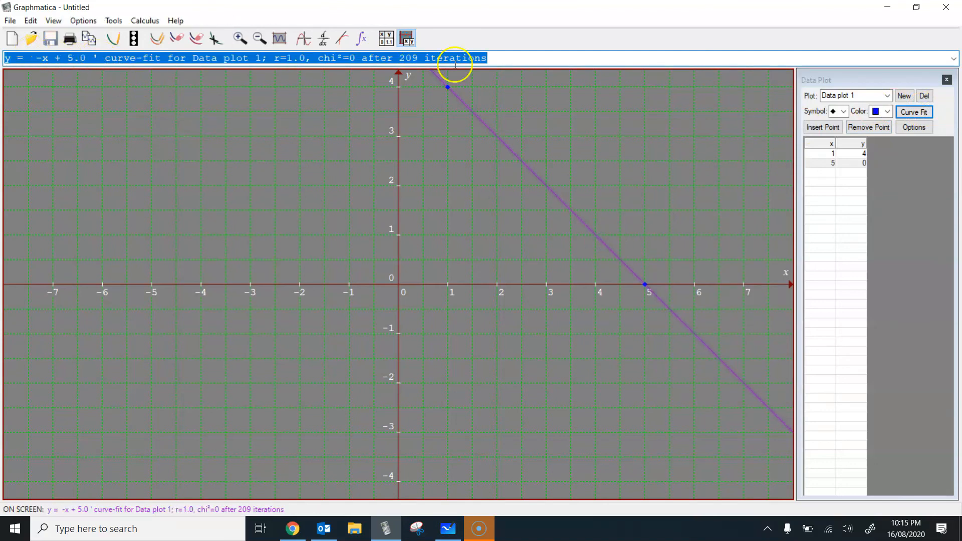
pyautogui.click(495, 60)
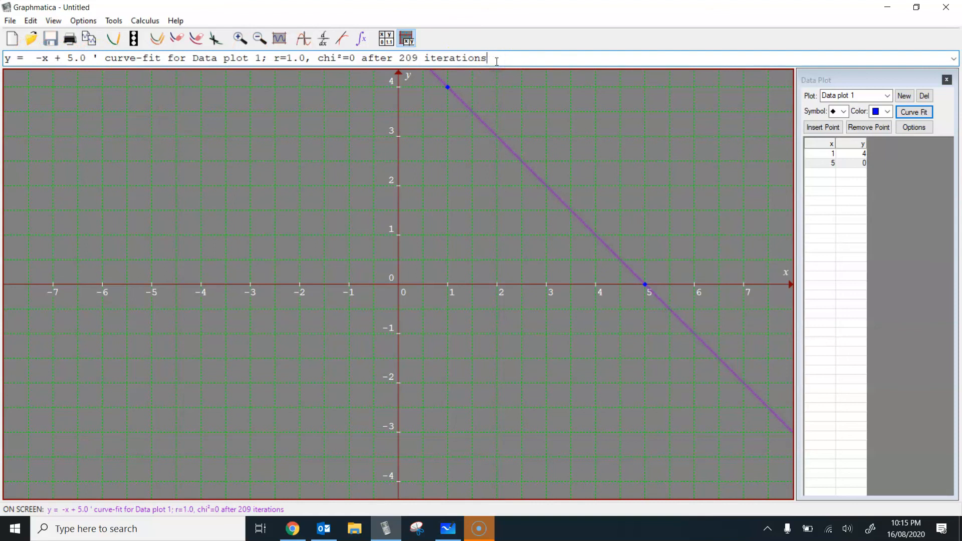
pyautogui.press('BackSpace')
pyautogui.press('BackSpace')
pyautogui.press('BackSpace')
pyautogui.press('BackSpace')
pyautogui.press('BackSpace')
pyautogui.press('BackSpace')
pyautogui.press('BackSpace')
pyautogui.press('BackSpace')
pyautogui.press('BackSpace')
pyautogui.press('BackSpace')
pyautogui.press('BackSpace')
pyautogui.press('BackSpace')
pyautogui.press('BackSpace')
pyautogui.press('BackSpace')
pyautogui.press('BackSpace')
pyautogui.press('BackSpace')
pyautogui.press('BackSpace')
pyautogui.press('BackSpace')
pyautogui.press('BackSpace')
pyautogui.press('BackSpace')
pyautogui.press('BackSpace')
pyautogui.press('BackSpace')
pyautogui.press('BackSpace')
pyautogui.press('BackSpace')
pyautogui.press('BackSpace')
pyautogui.press('BackSpace')
pyautogui.press('BackSpace')
pyautogui.press('BackSpace')
pyautogui.press('BackSpace')
pyautogui.press('BackSpace')
pyautogui.press('BackSpace')
pyautogui.press('BackSpace')
pyautogui.press('BackSpace')
pyautogui.press('BackSpace')
pyautogui.press('BackSpace')
pyautogui.press('BackSpace')
pyautogui.press('BackSpace')
pyautogui.press('BackSpace')
pyautogui.press('BackSpace')
pyautogui.press('BackSpace')
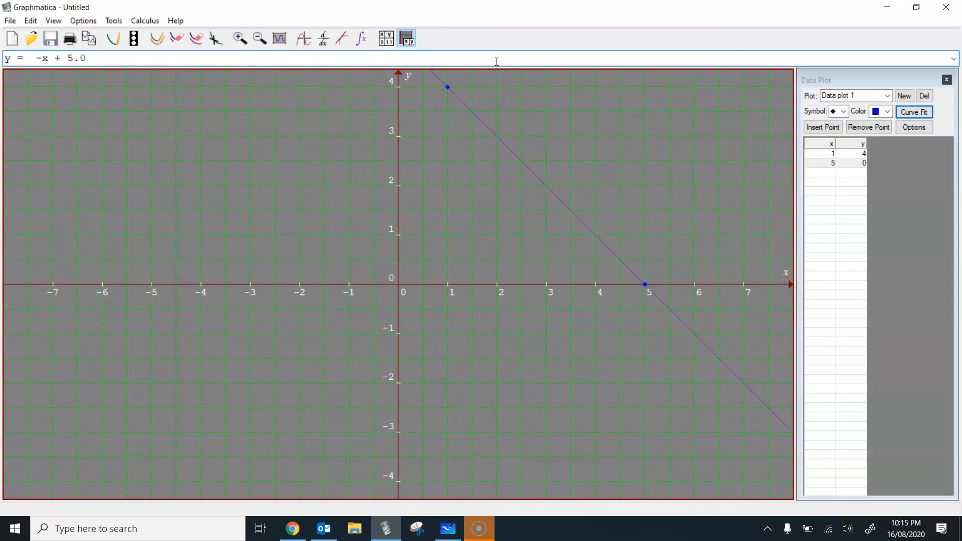
pyautogui.write('{')
pyautogui.write('1,5,')
pyautogui.press('BackSpace')
pyautogui.write('}')
pyautogui.press('Return')
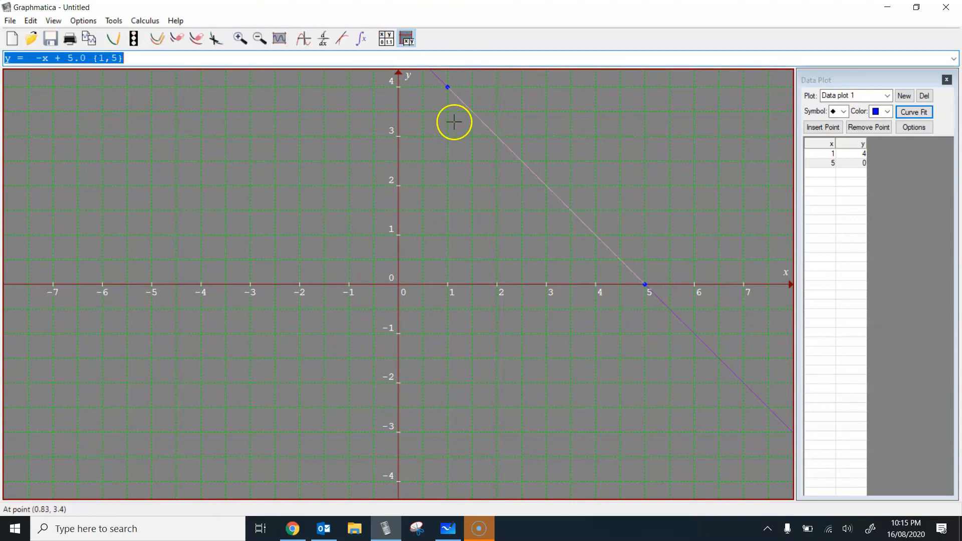
# Delete the unrestricted curve-fit graph and Data plot 1, keeping only the restricted segment.
pyautogui.click(668, 309)
pyautogui.rightClick(669, 308)
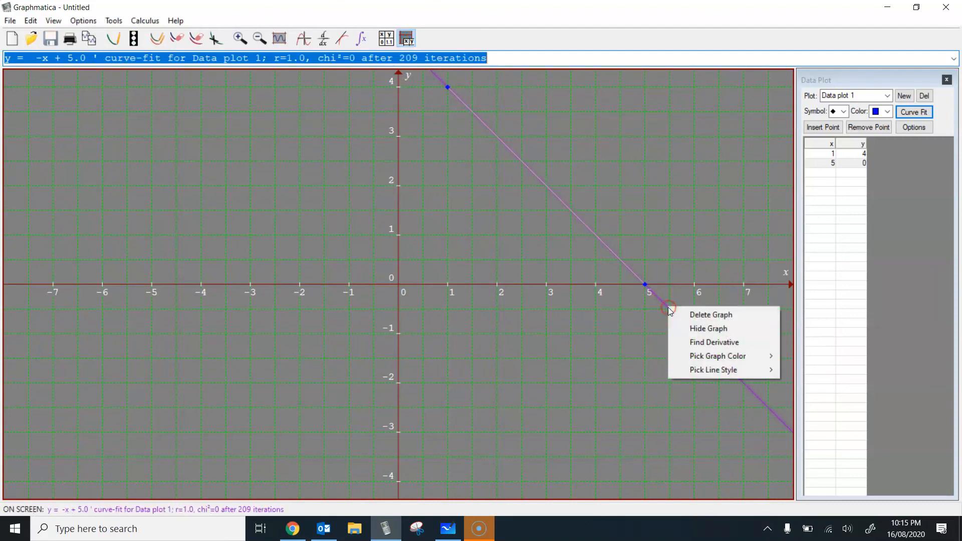
pyautogui.click(680, 312)
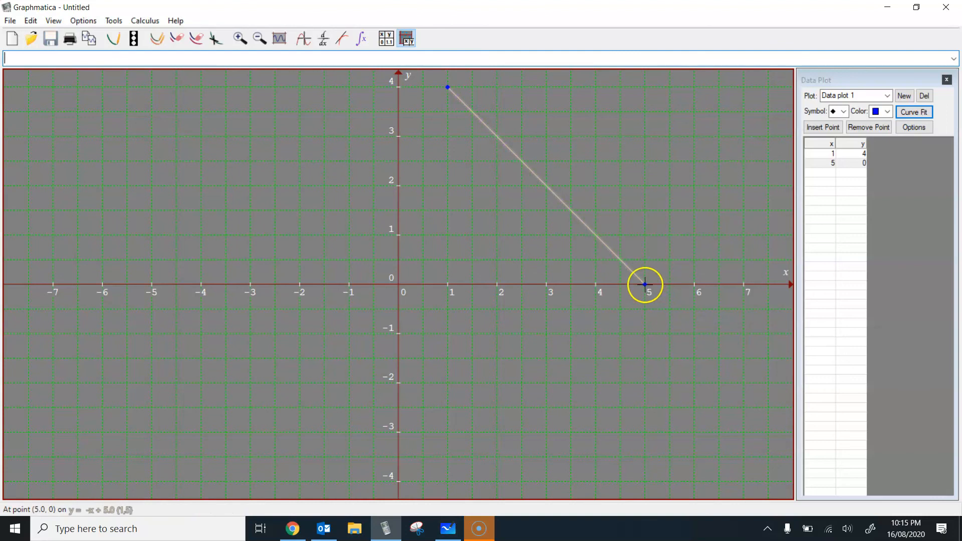
pyautogui.click(810, 154)
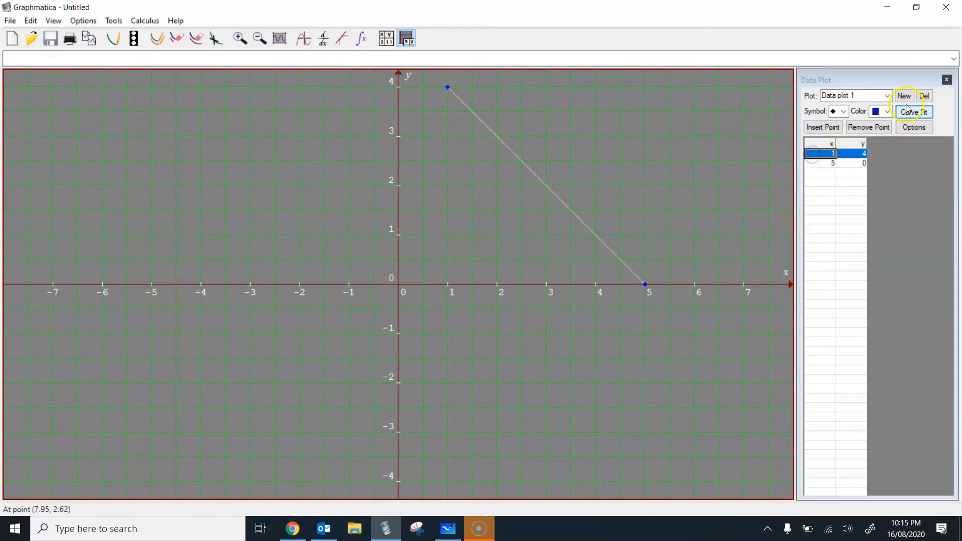
pyautogui.click(923, 96)
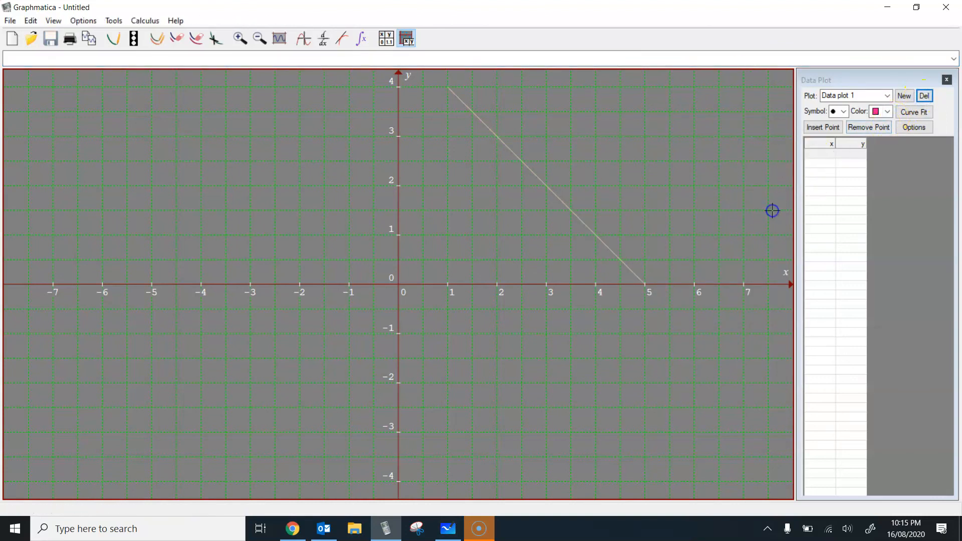